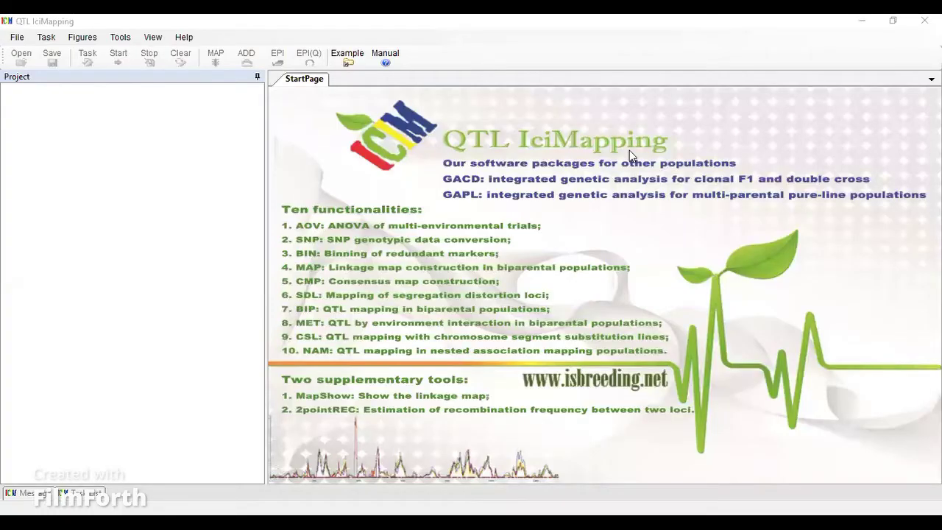
- Create a new project named tutorial in the C:\ICIMWork path
click(19, 37)
click(28, 52)
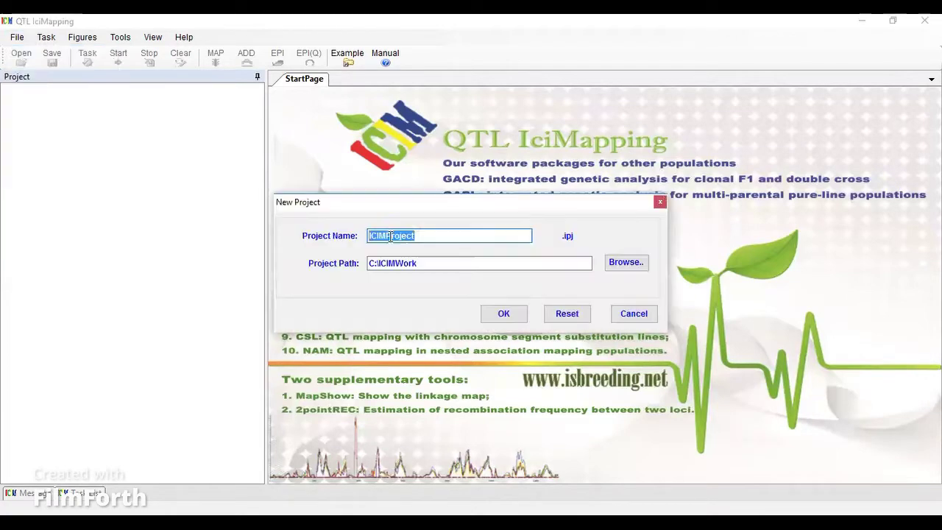
click(448, 237)
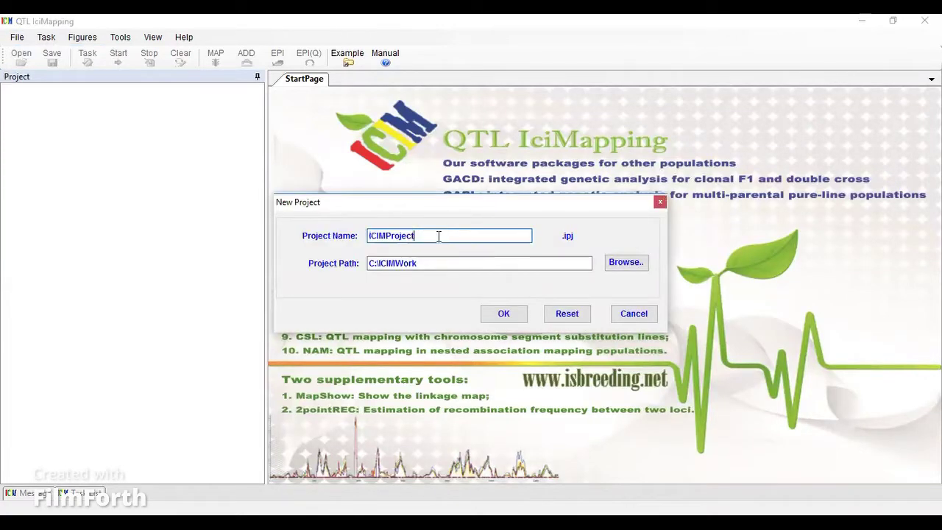
double_click(450, 237)
text(tutorial)
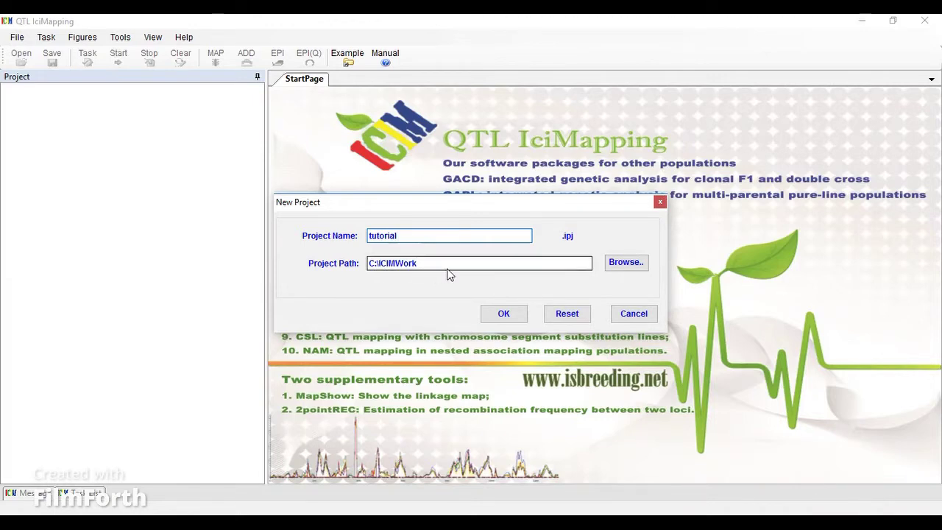
drag(440, 265, 368, 267)
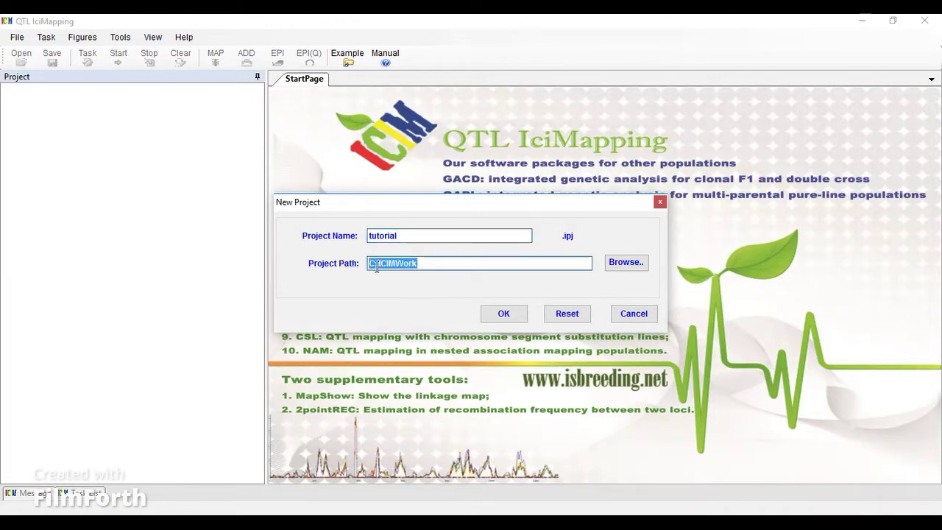
click(501, 315)
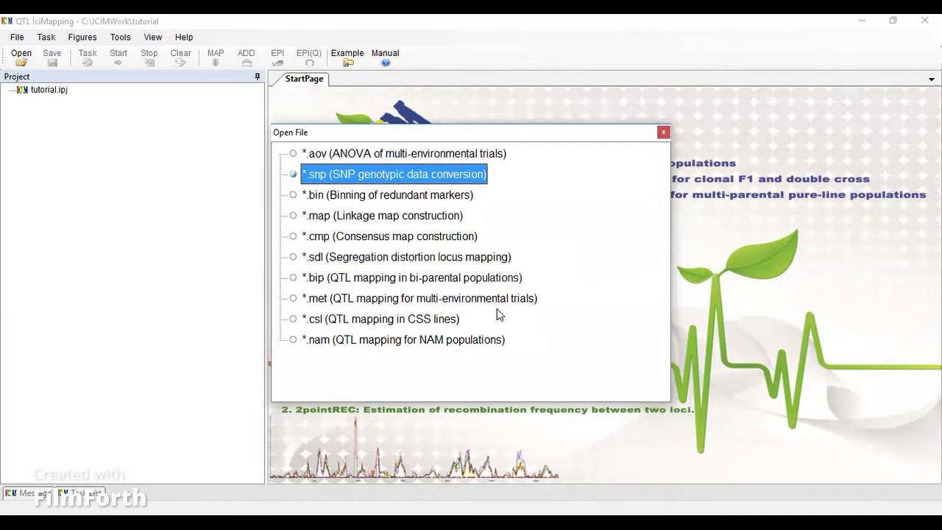
- Open the Excel 2007-2016 example file SNP_data_JJ as input for binning of redundant markers
key(Down)
key(Return)
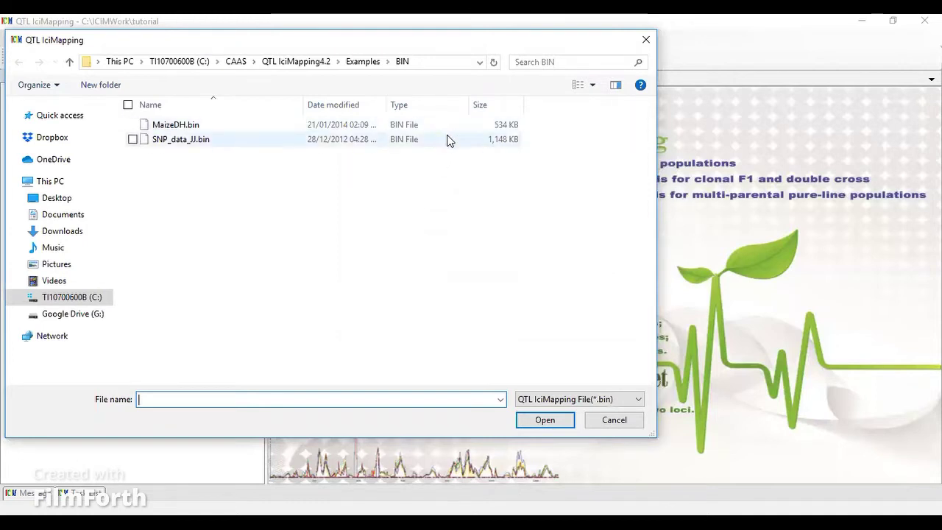
click(575, 402)
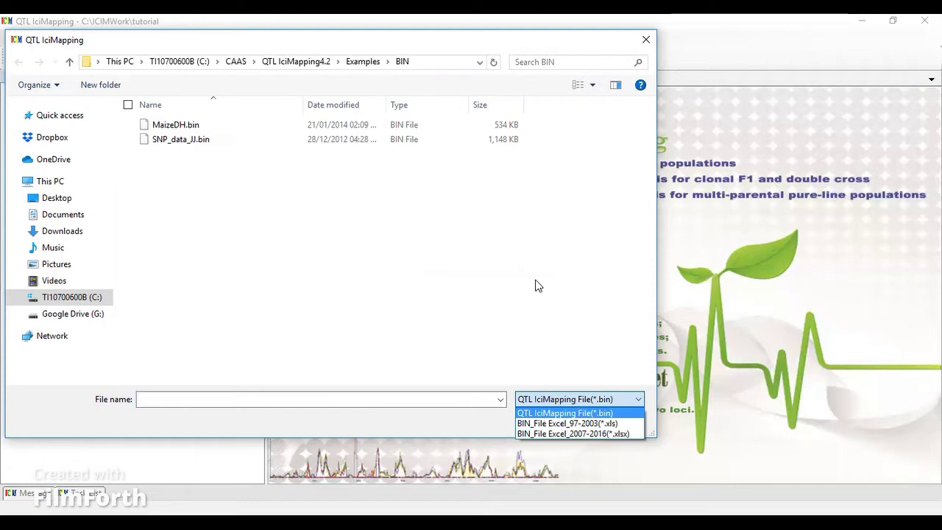
click(572, 433)
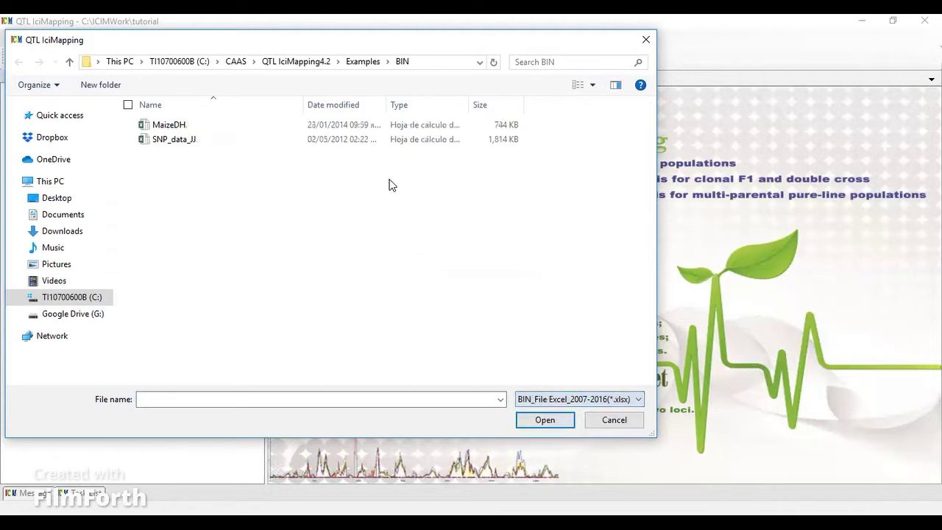
click(394, 143)
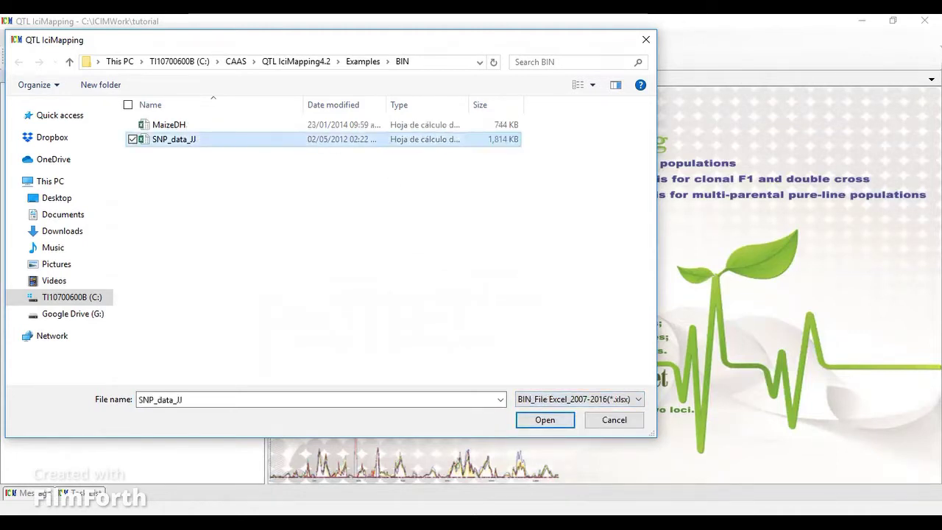
click(557, 426)
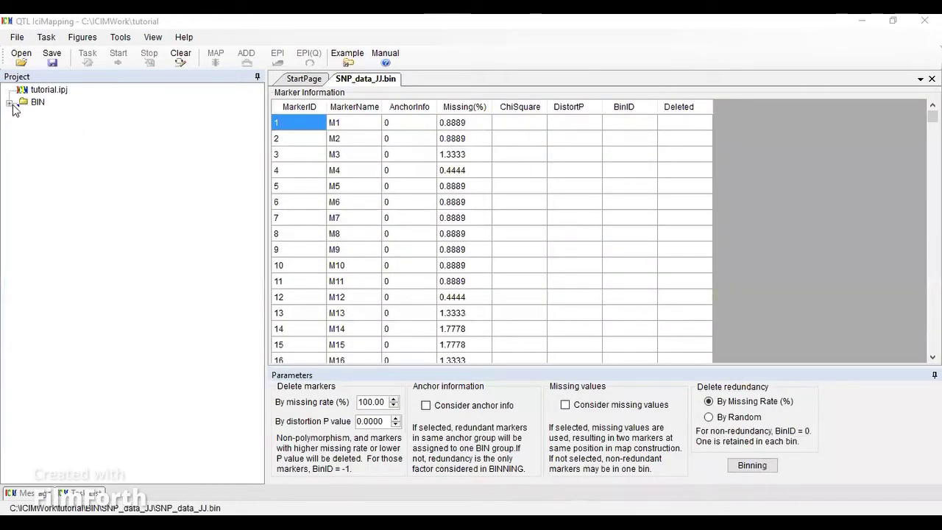
- Run binning on SNP_data_JJ.bin without considering missing values
double_click(28, 104)
double_click(50, 115)
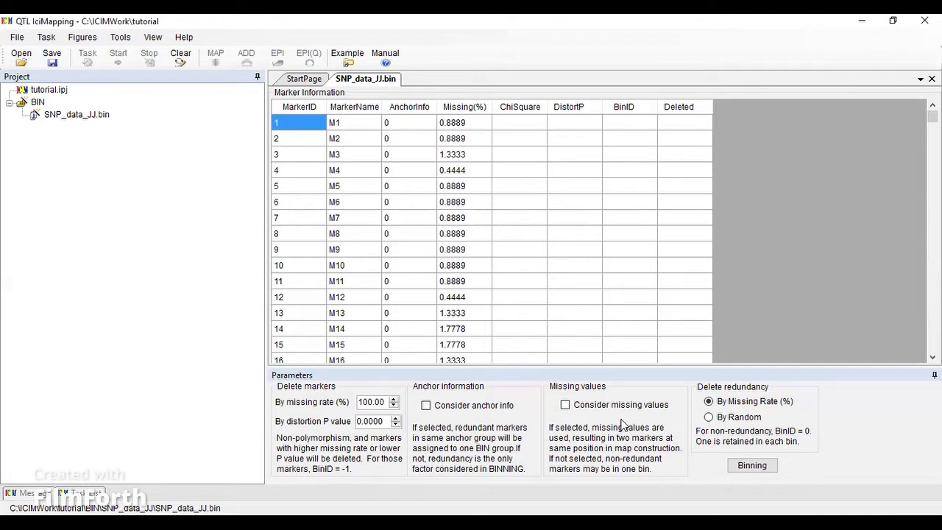
click(568, 405)
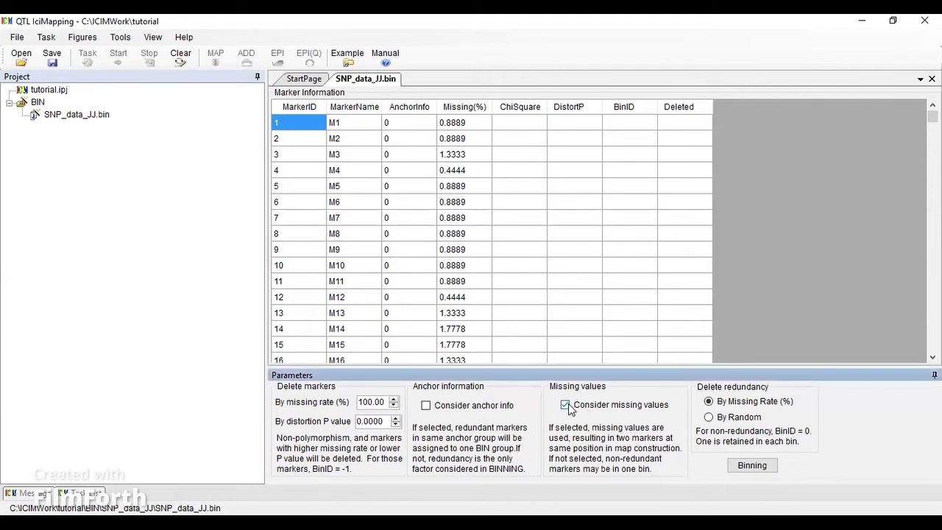
click(566, 405)
click(754, 467)
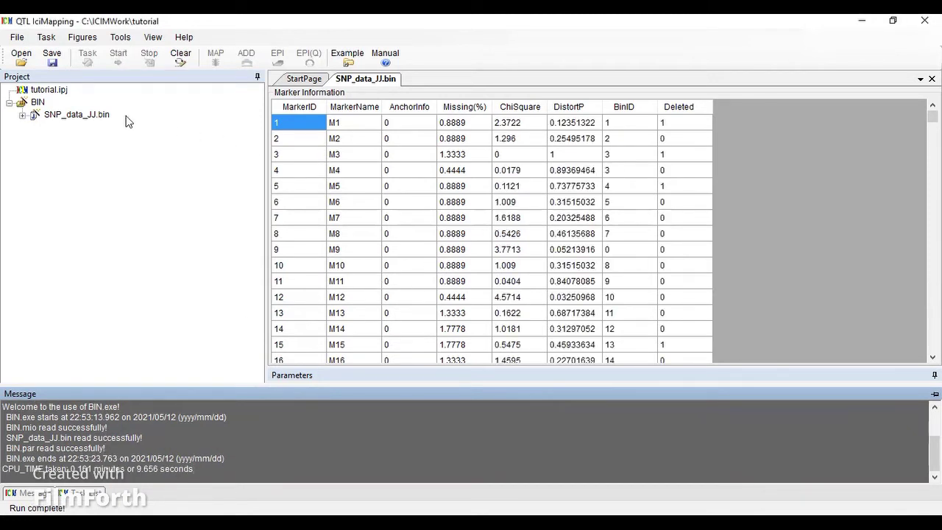
- Open the SNP_data_JJ.sum binning result and examine the row of marker M3
click(25, 116)
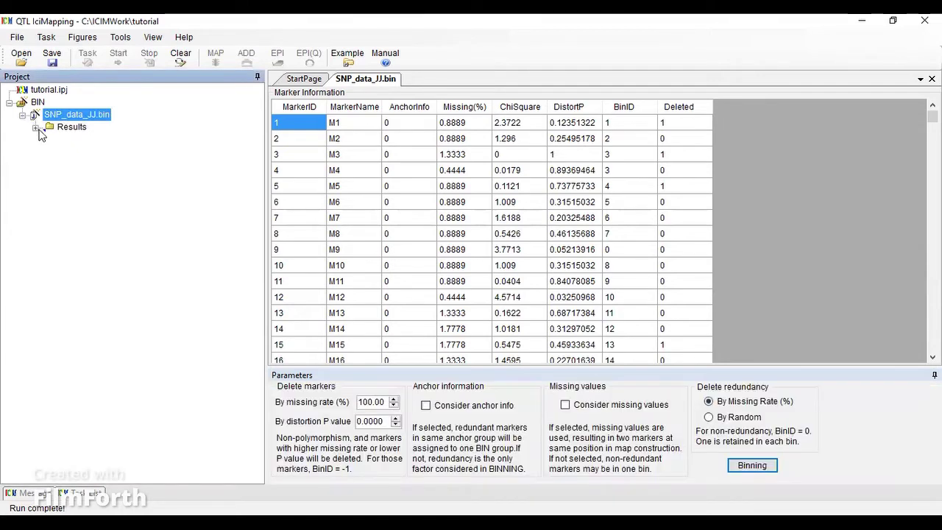
click(36, 129)
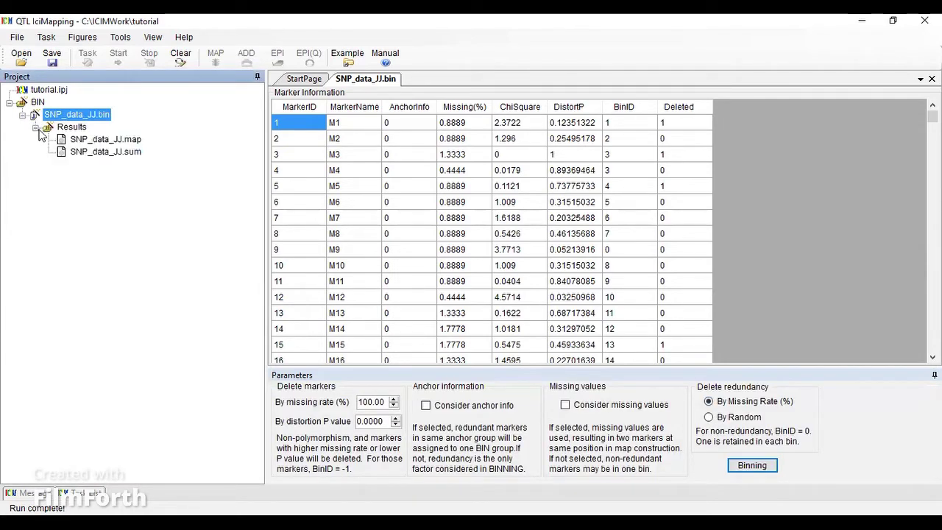
double_click(103, 152)
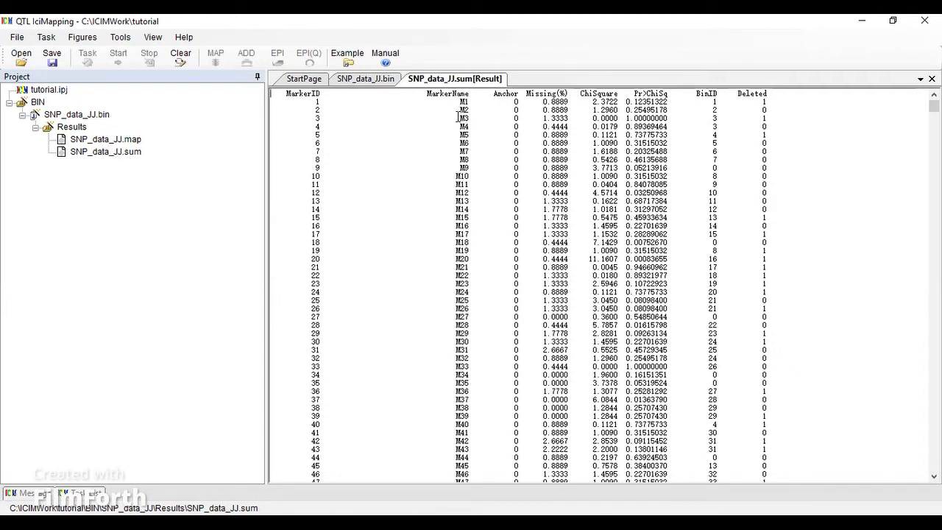
drag(432, 118, 778, 122)
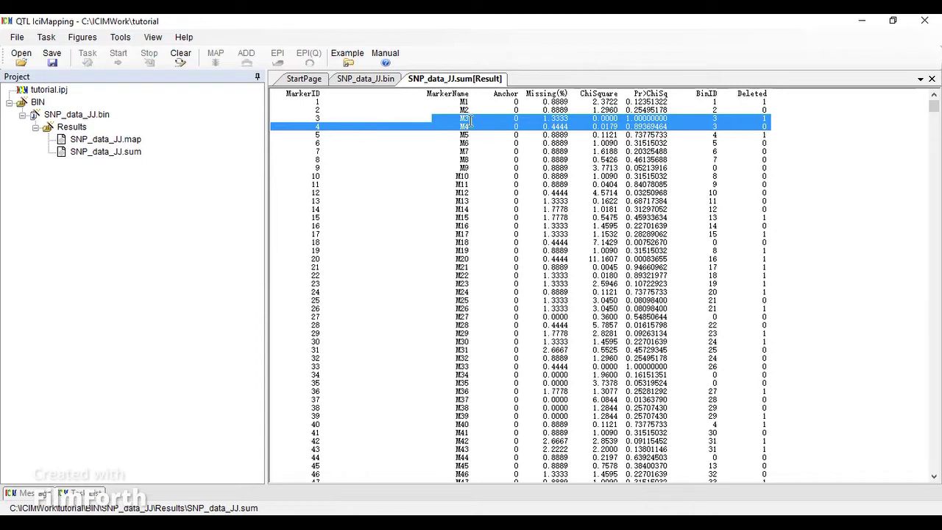
click(544, 117)
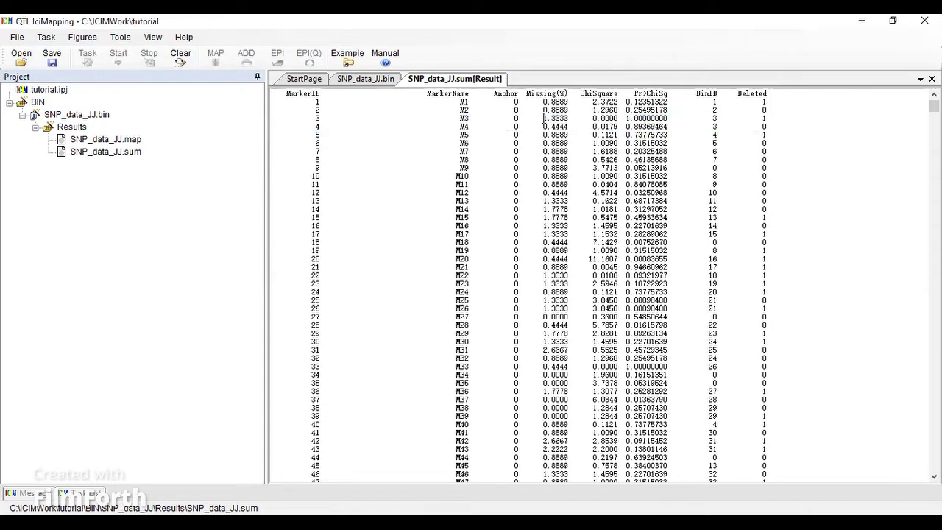
drag(771, 120, 326, 118)
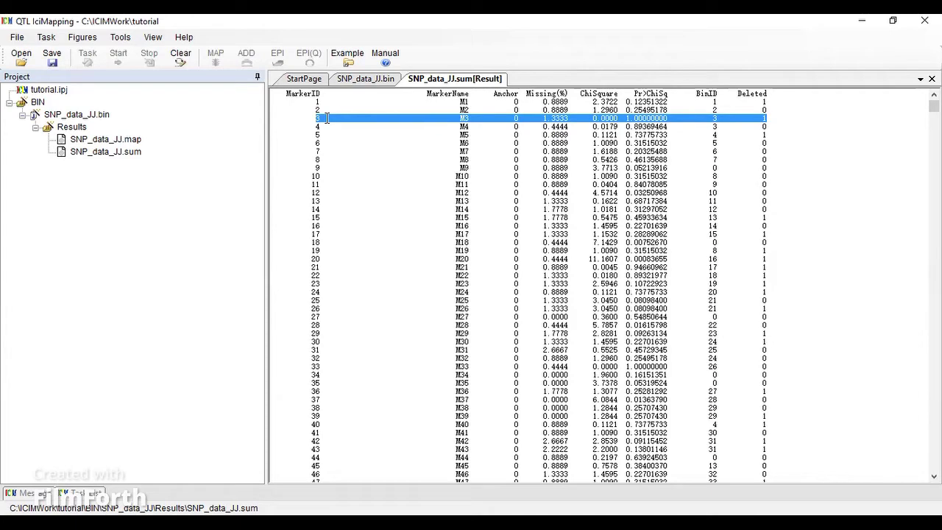
- Check the number of markers in the SNP_data_JJ.map result and look through the SNP_data_JJ.sum summary
double_click(113, 143)
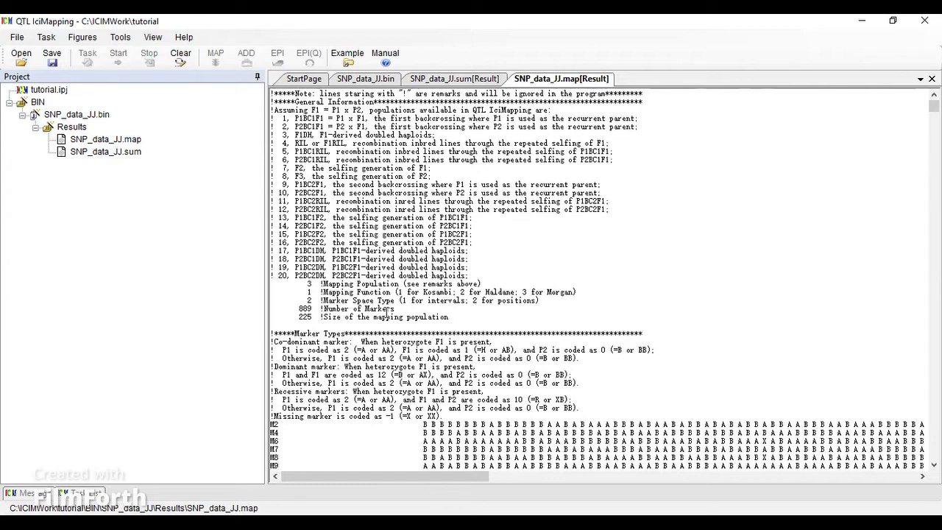
drag(397, 310, 292, 306)
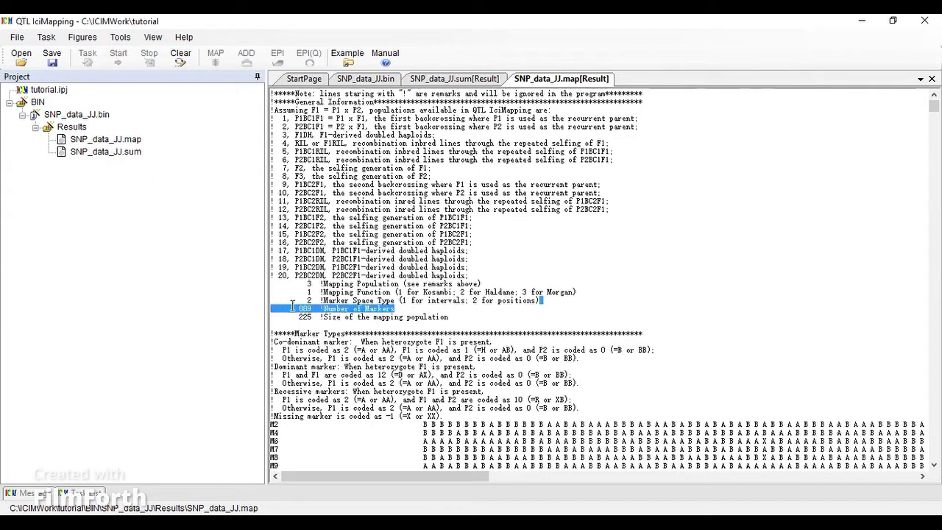
double_click(116, 153)
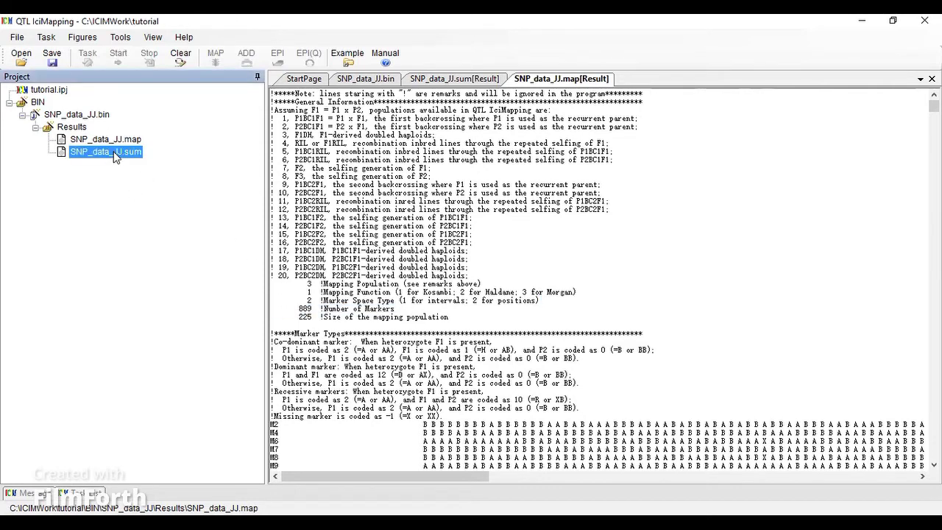
drag(933, 106, 933, 464)
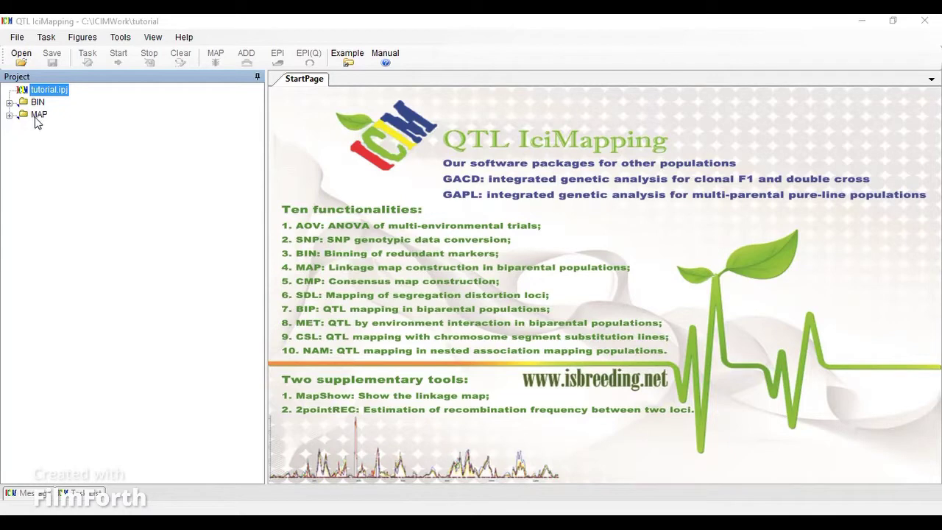
- Load the SNP_data_JJ MAP file from C:\ICIMWork\tutorial\BIN\SNP_data_JJ\Results for linkage map construction
click(22, 57)
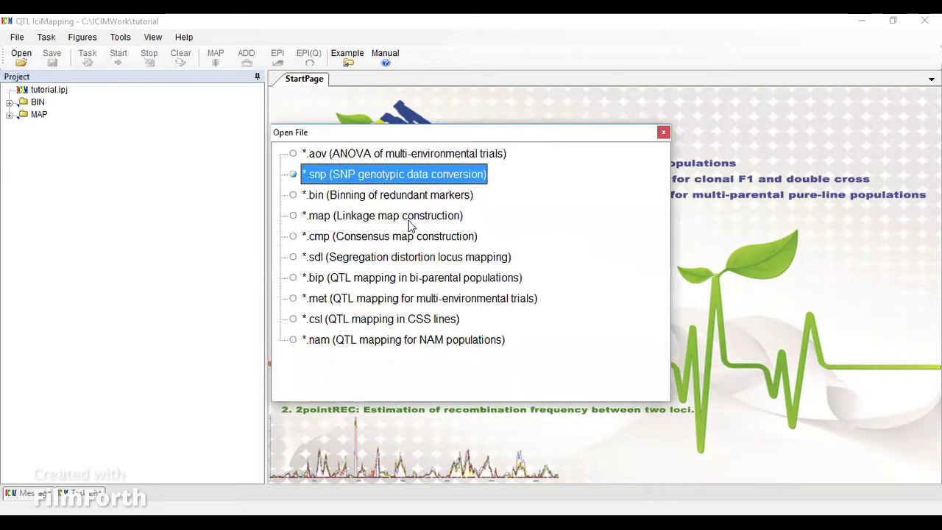
click(410, 221)
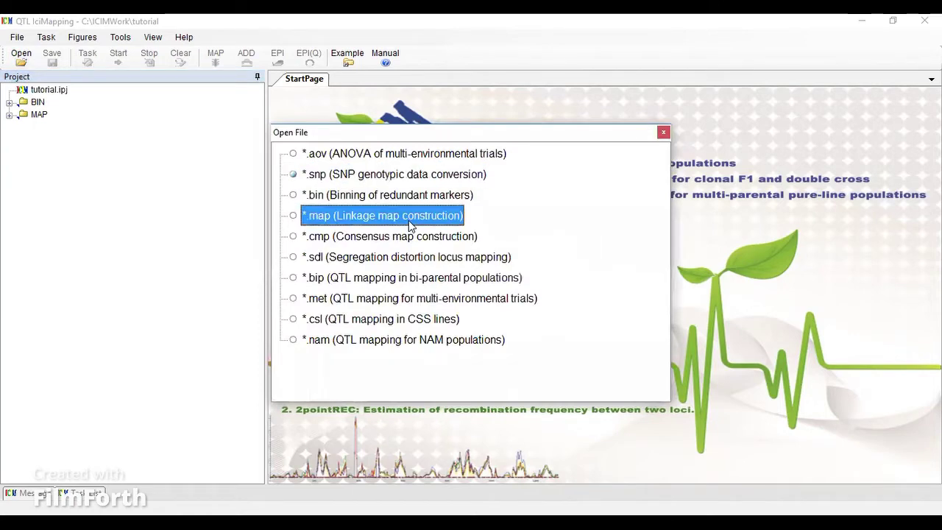
double_click(408, 220)
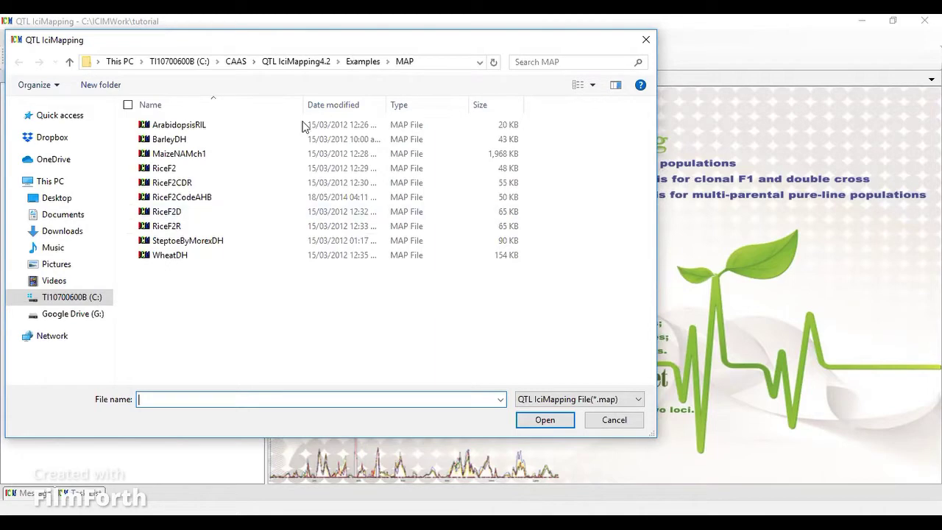
click(179, 61)
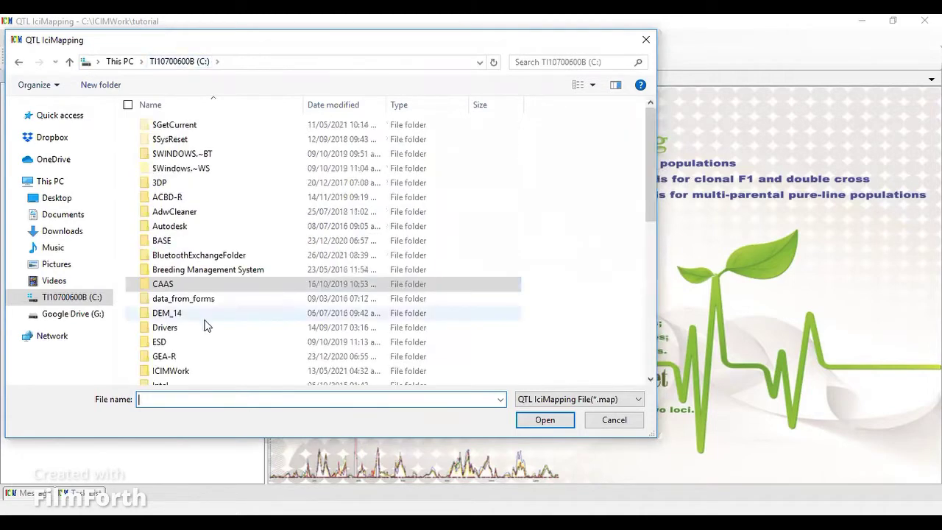
double_click(214, 372)
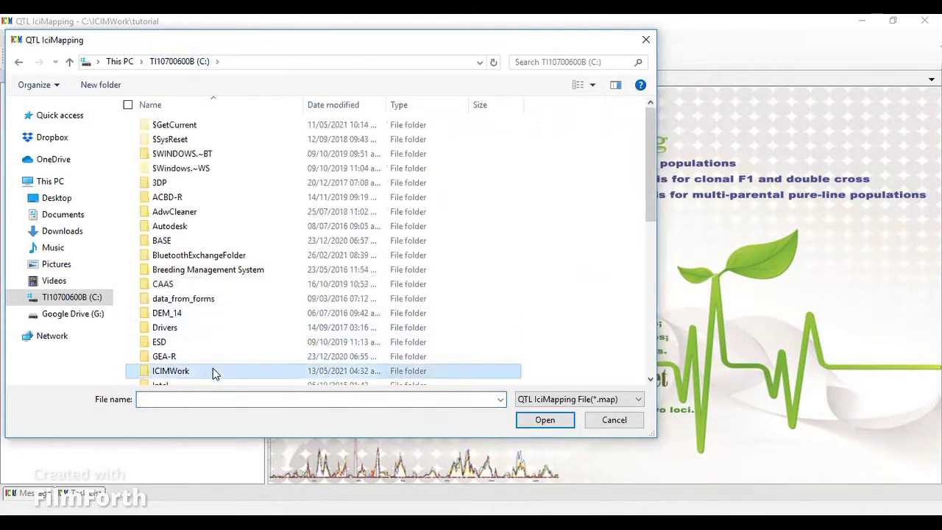
double_click(284, 130)
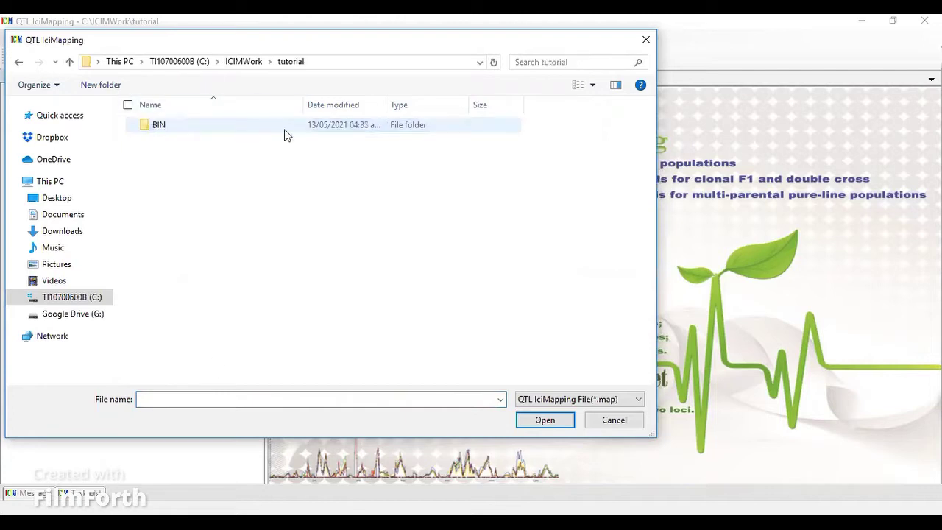
double_click(284, 130)
double_click(284, 130)
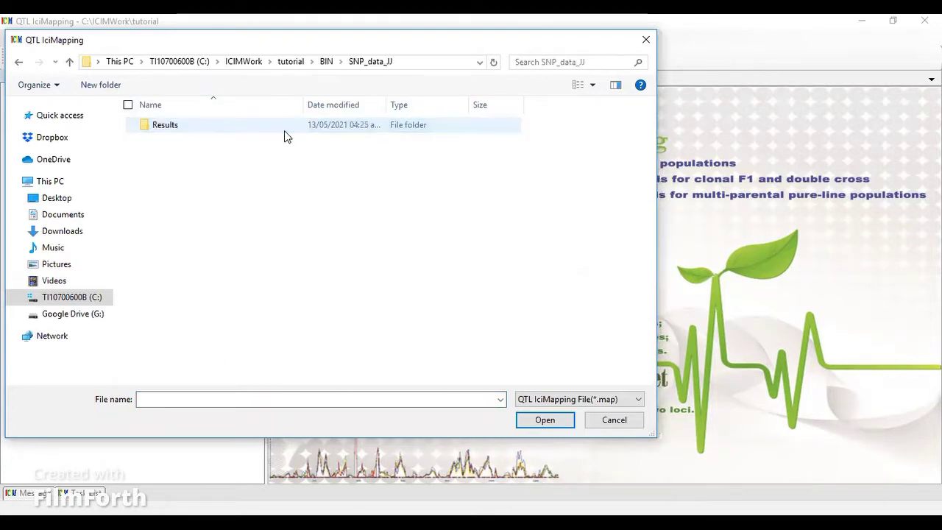
double_click(284, 130)
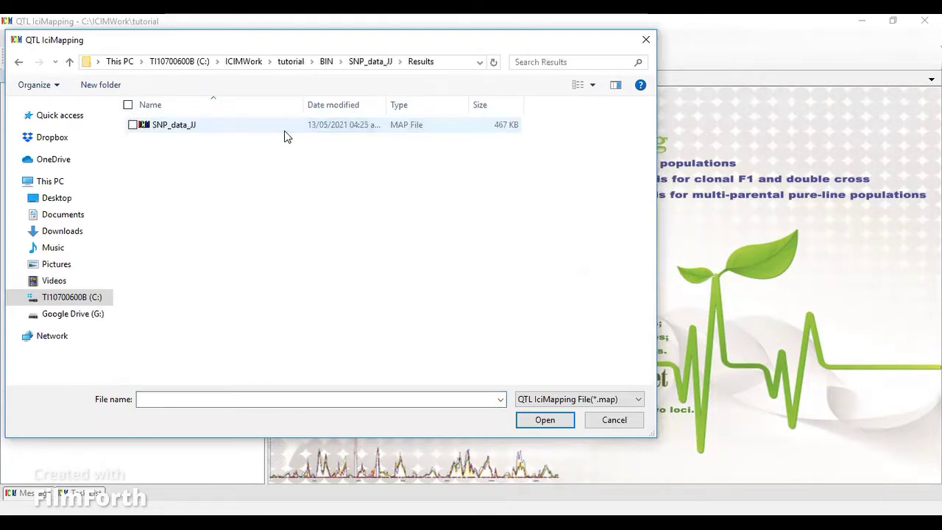
click(284, 130)
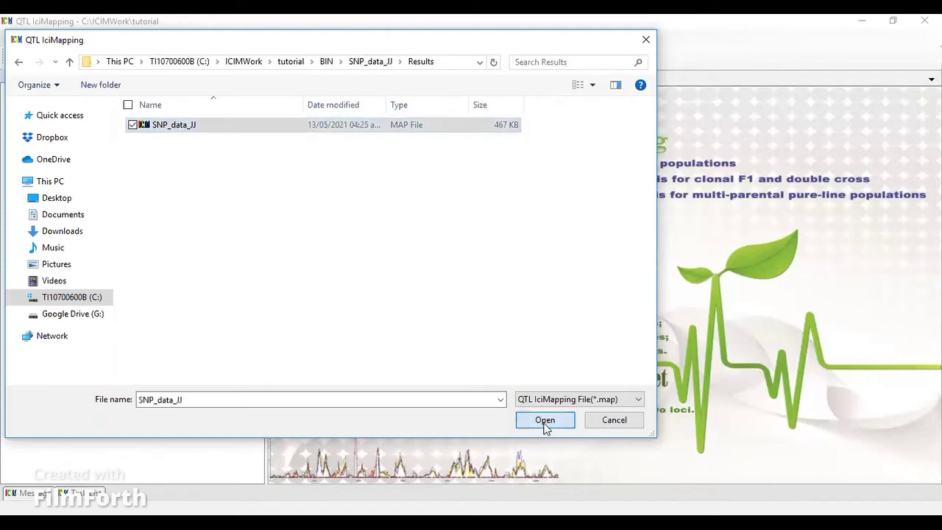
click(544, 420)
click(515, 322)
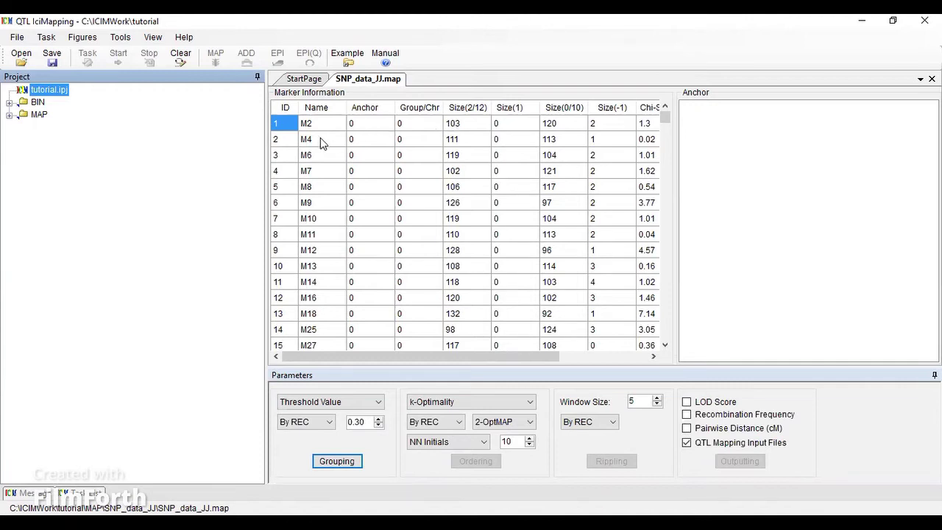
- Examine the genotype size, Chi-Square and probability columns for marker M2 in the marker information table
click(476, 123)
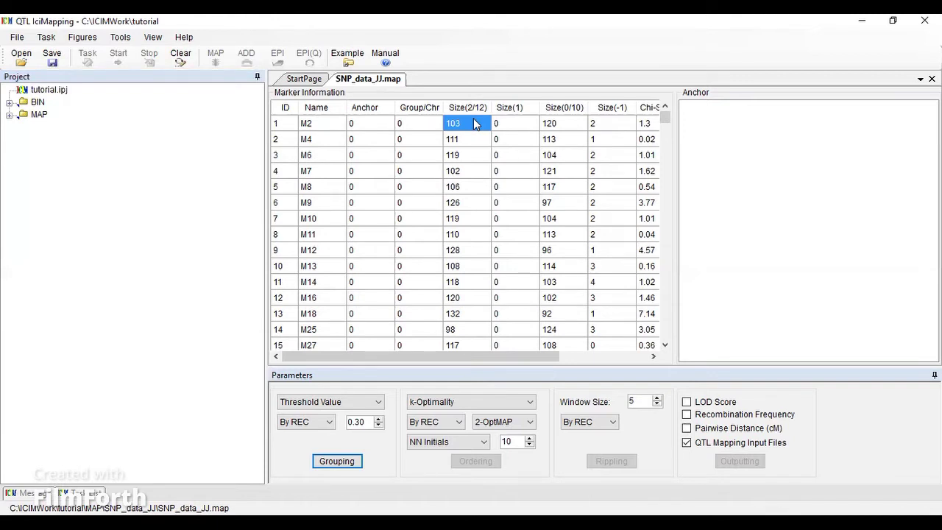
click(499, 125)
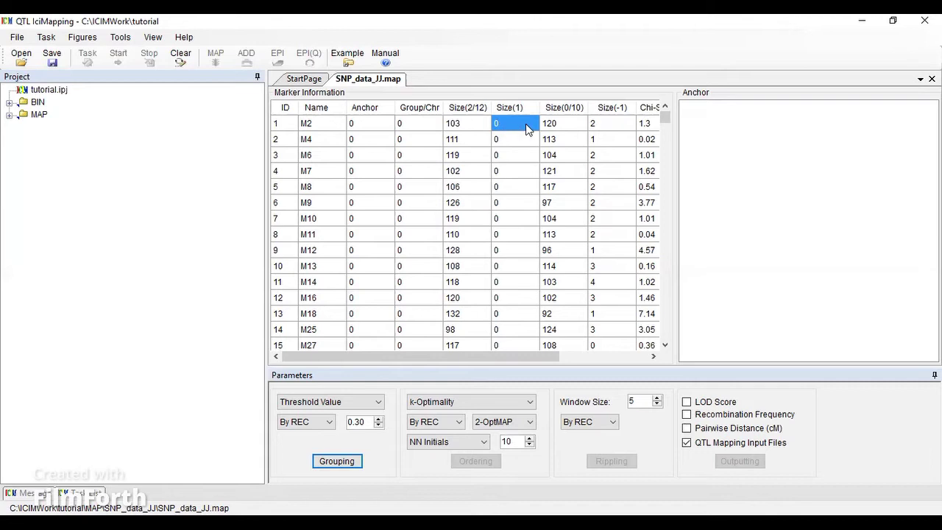
click(554, 126)
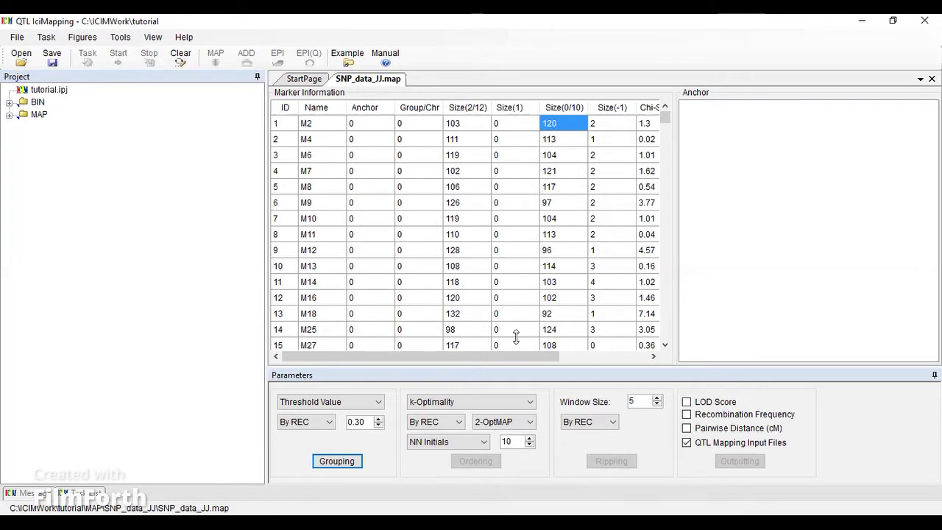
drag(514, 356, 565, 356)
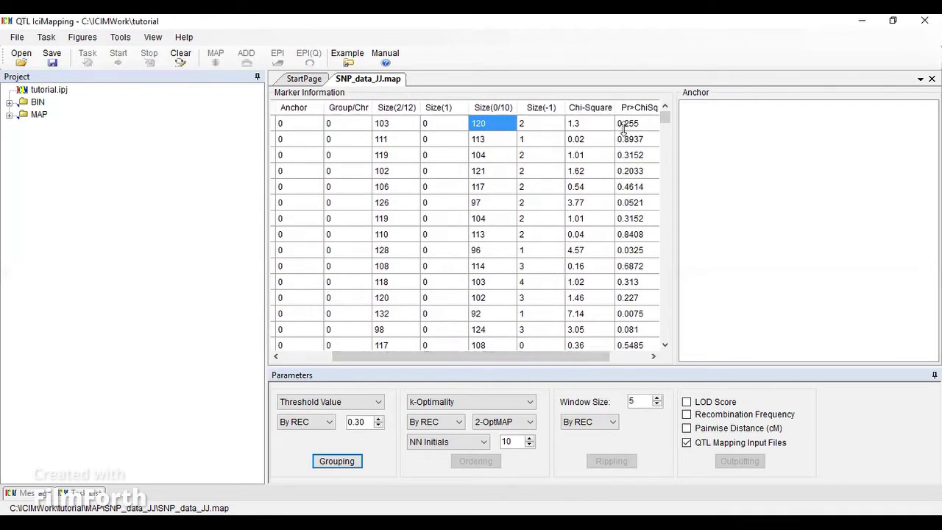
- Group the markers using a threshold value by LOD of 3.0
click(380, 410)
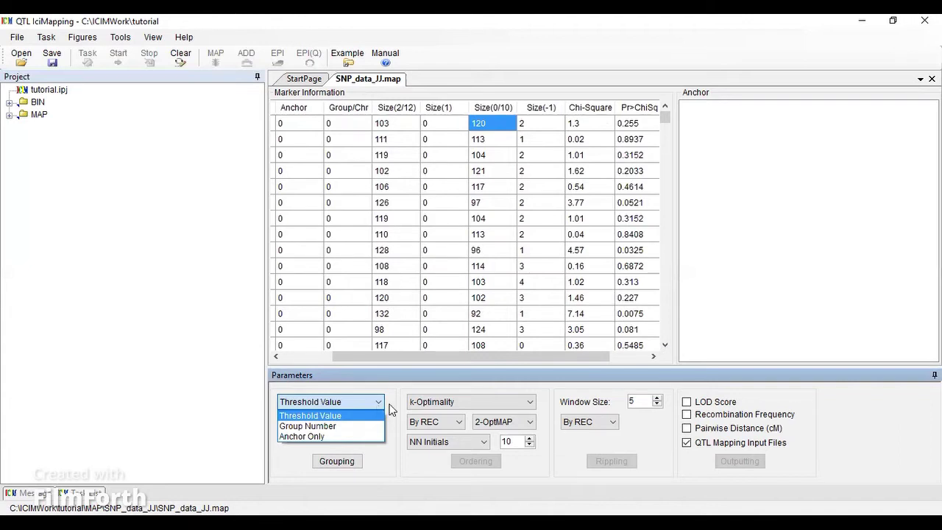
click(379, 415)
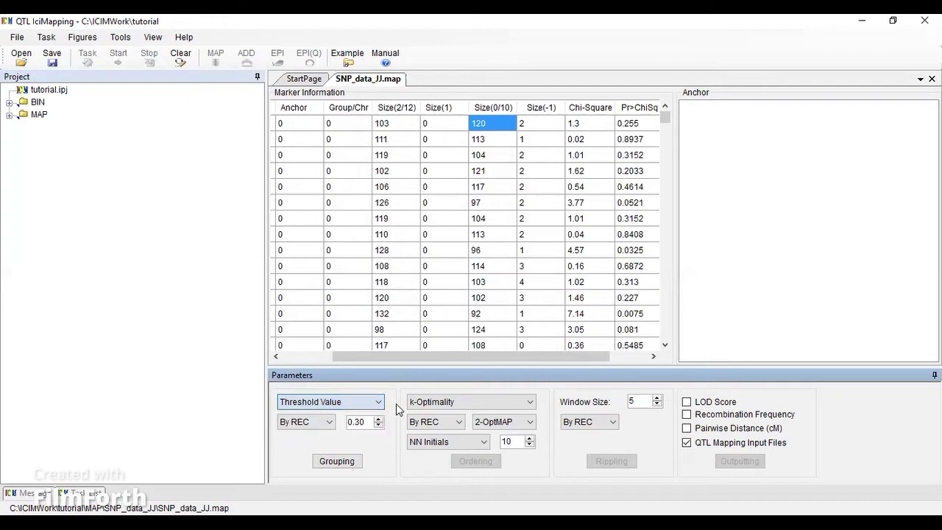
click(330, 426)
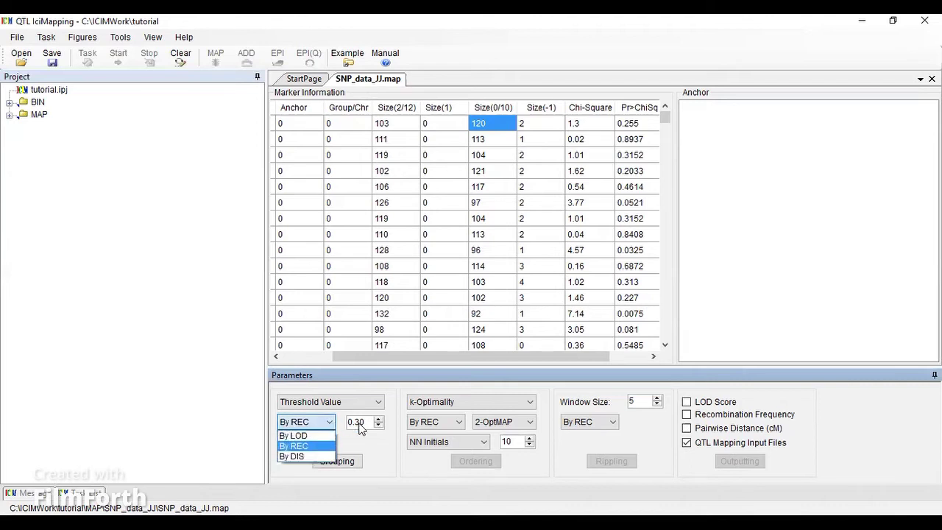
click(320, 435)
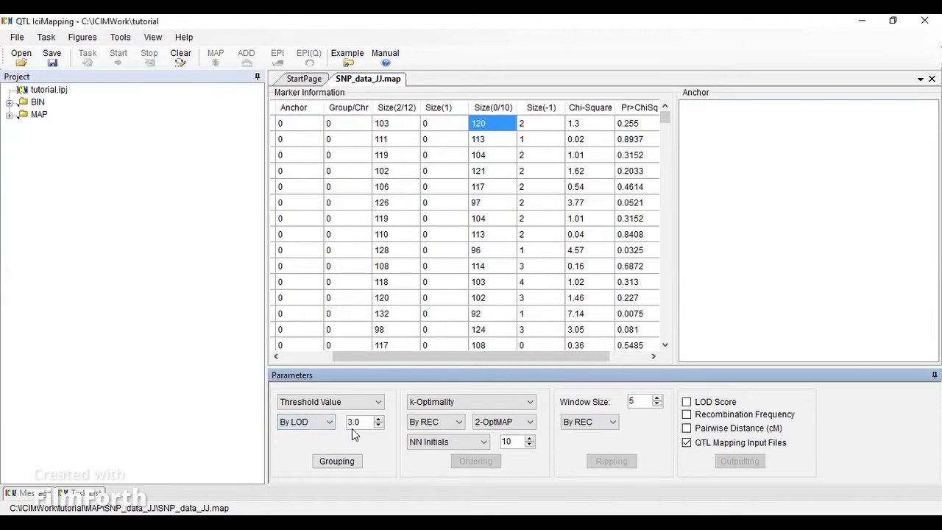
click(329, 424)
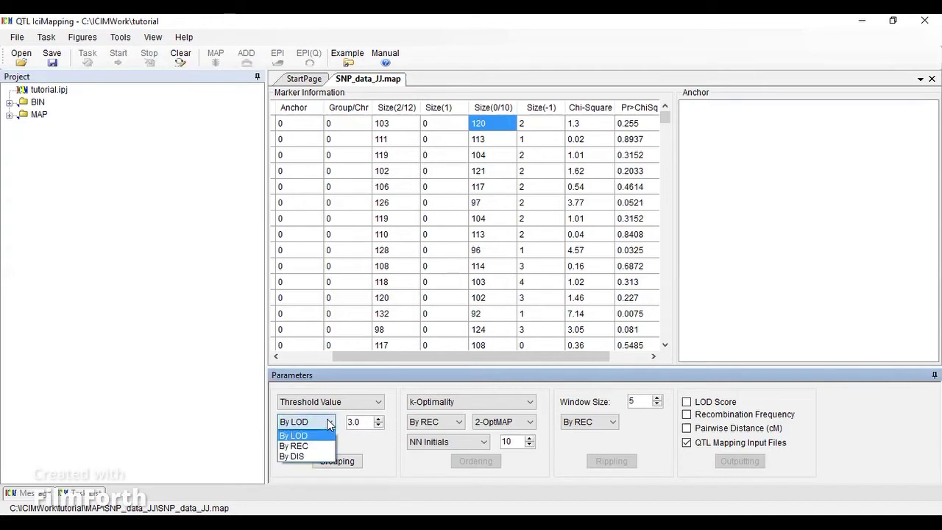
click(361, 448)
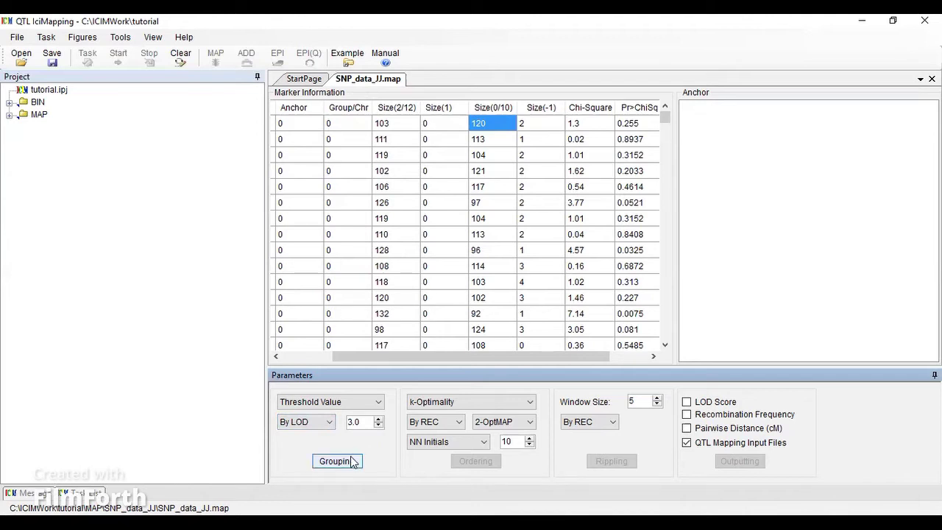
click(352, 461)
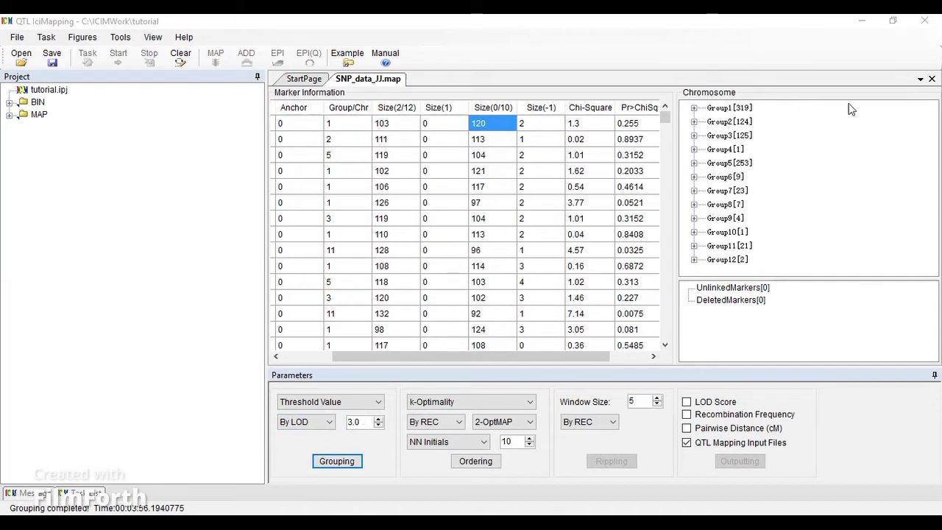
- Check the markers in Group1 and order all groups with k-Optimality by REC, using 2-OptMAP and 10 NN Initials
double_click(768, 114)
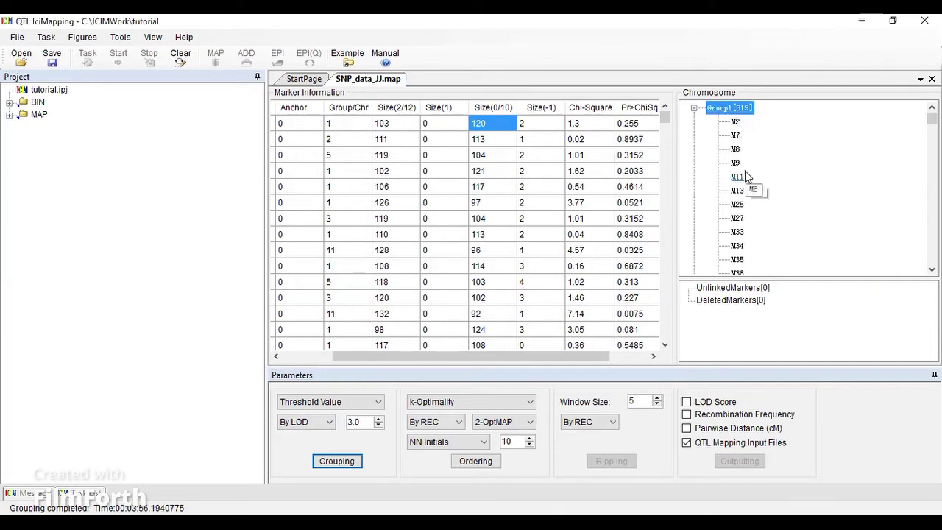
click(693, 109)
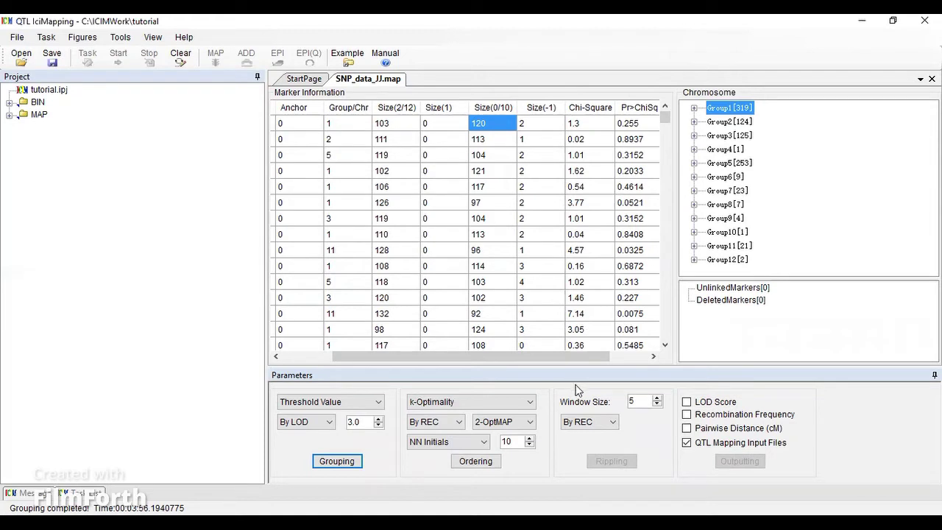
click(530, 402)
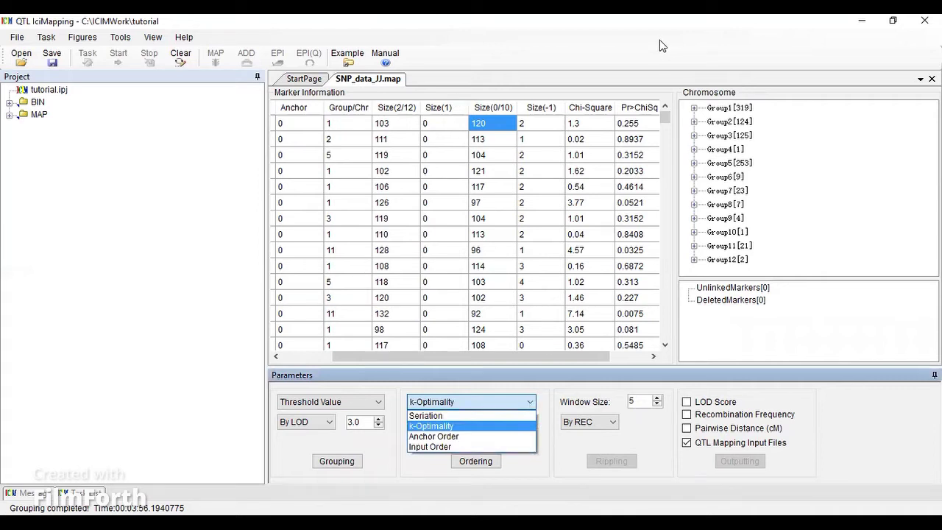
click(723, 53)
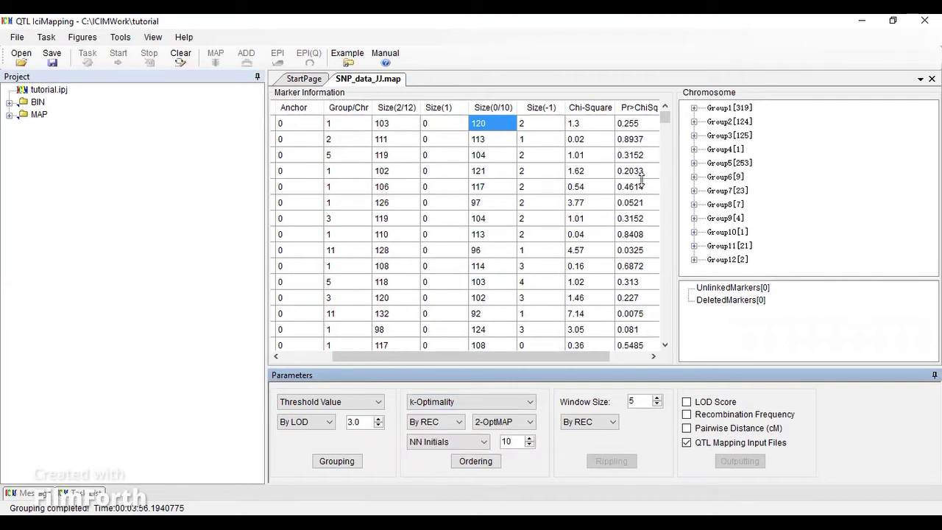
click(488, 460)
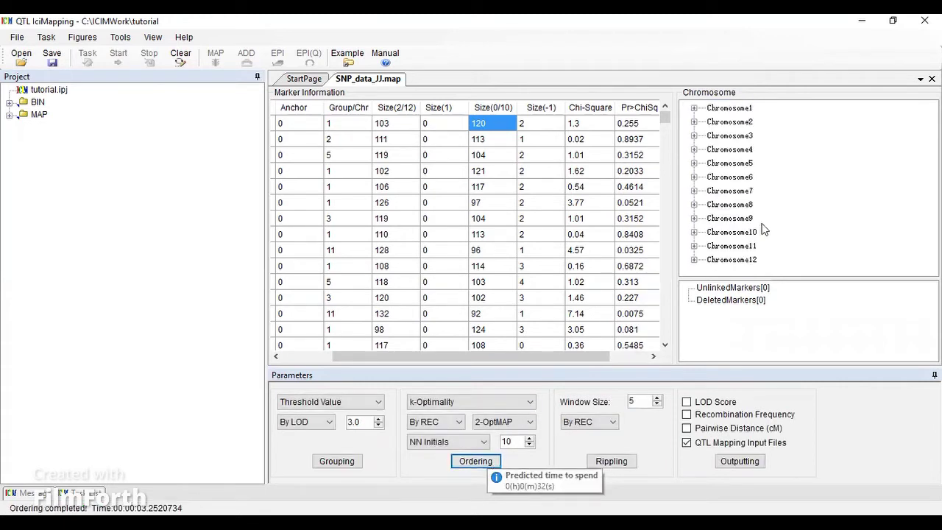
- Examine the ordered markers and their map positions in Chromosome1
click(693, 108)
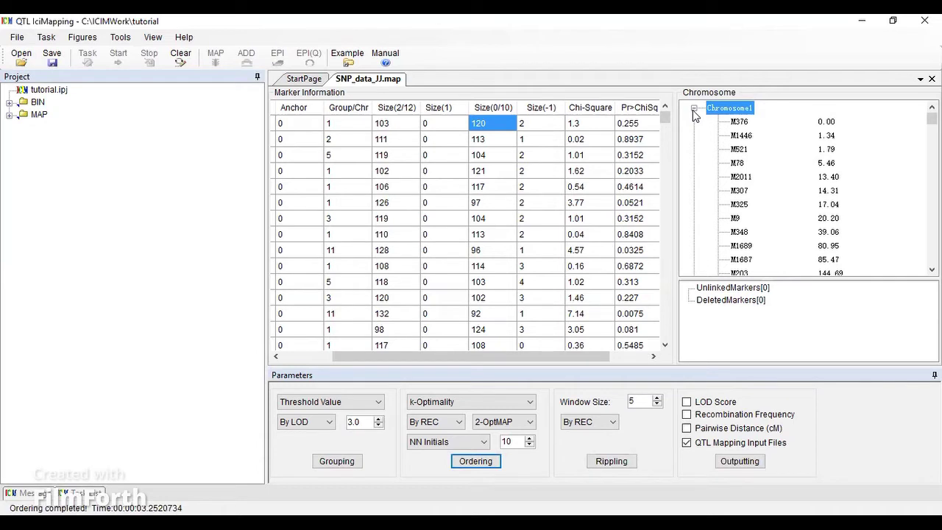
click(693, 109)
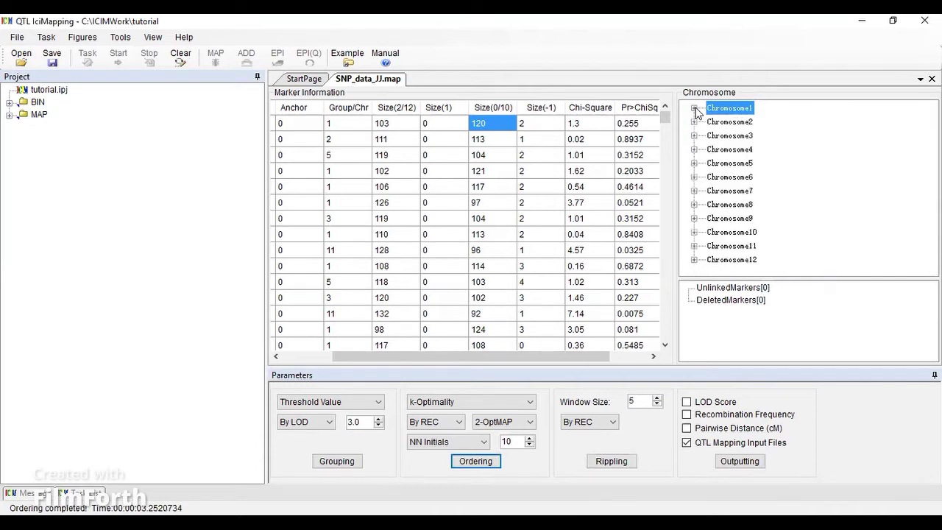
click(693, 109)
drag(737, 122, 738, 127)
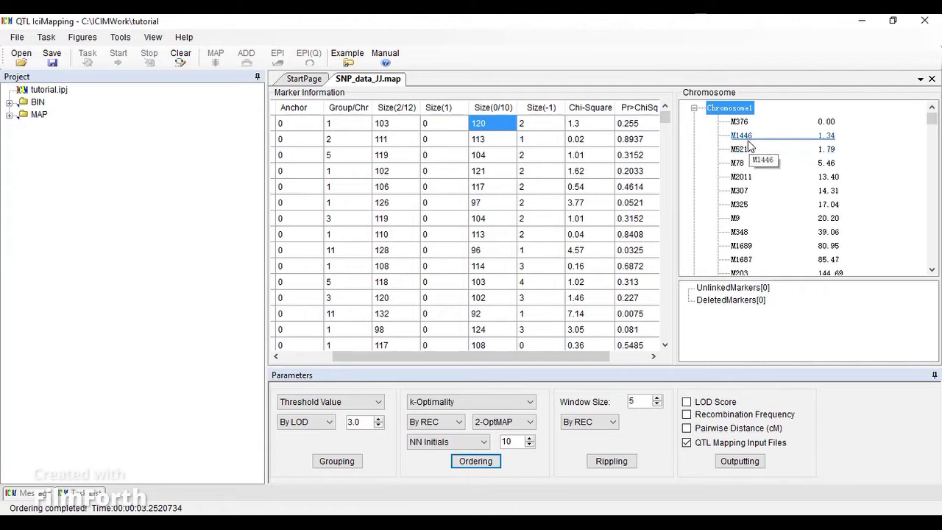
click(694, 108)
- Reverse the marker order of Chromosome1 and reverse it again to restore the original order
right_click(721, 110)
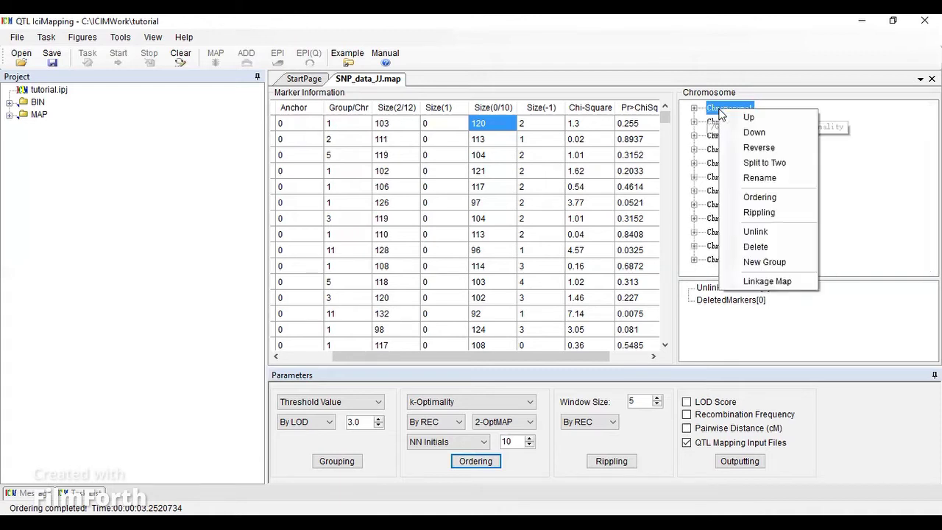
click(758, 147)
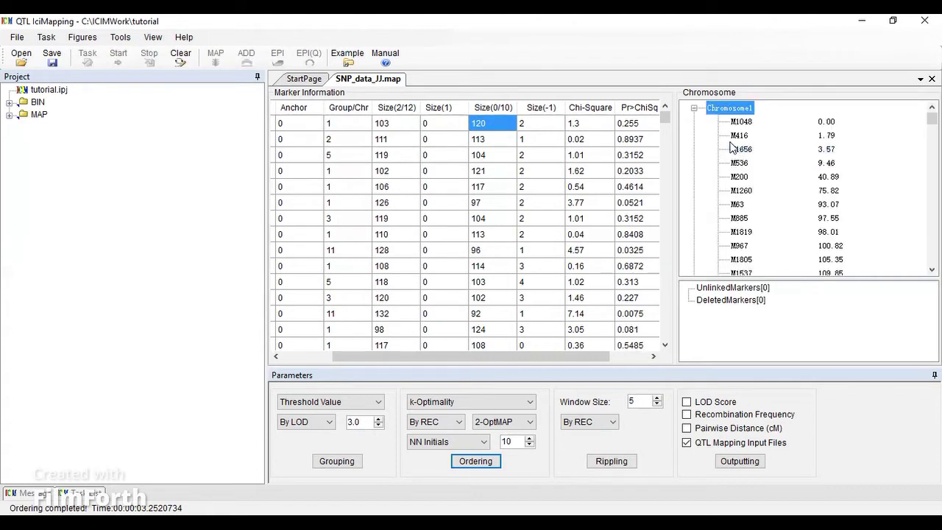
right_click(733, 109)
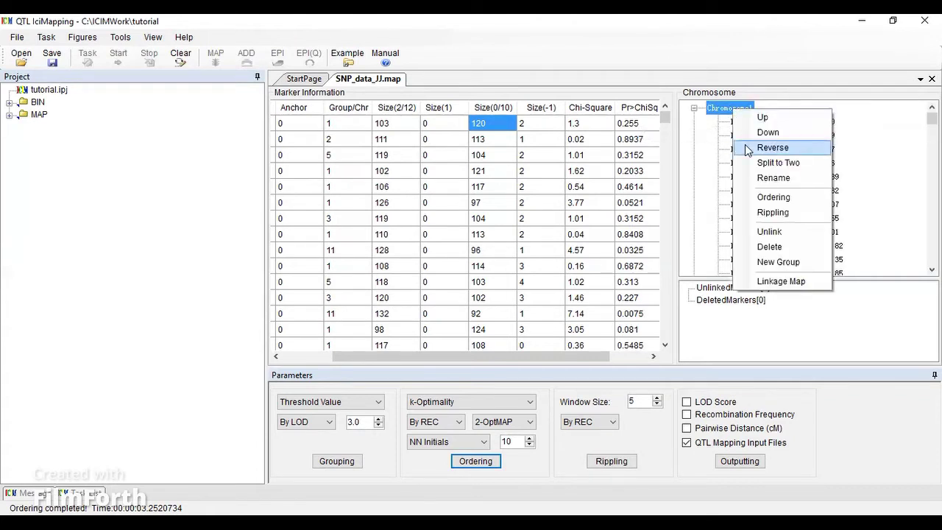
click(626, 387)
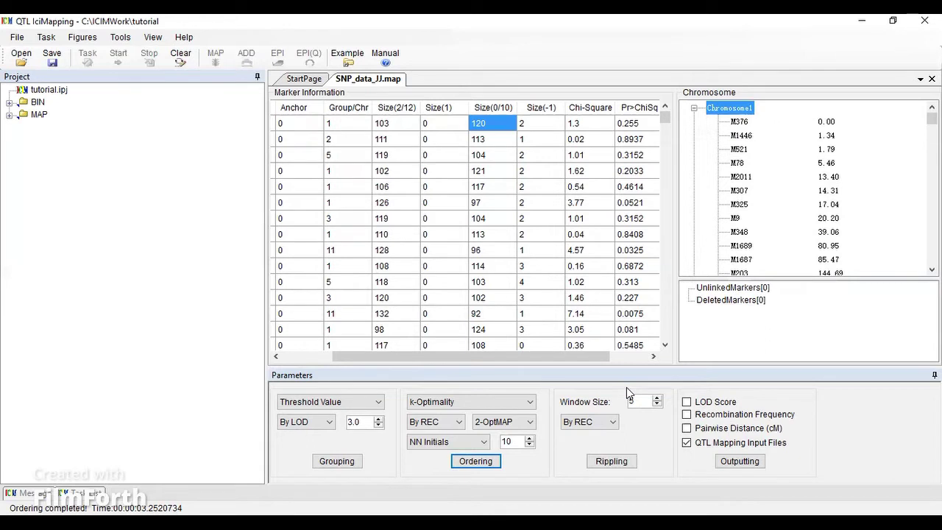
- Ripple the ordered chromosomes by REC with a window size of 5
mouse_move(530, 471)
click(580, 423)
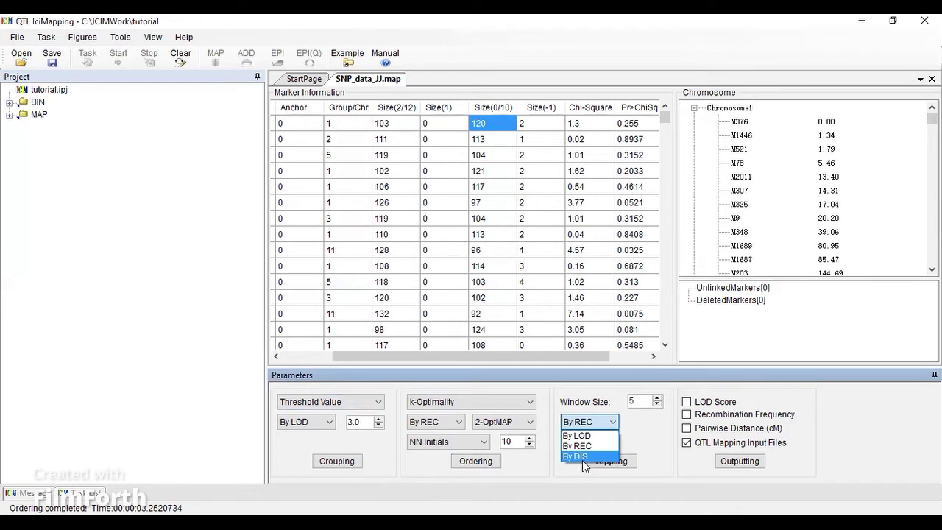
click(629, 462)
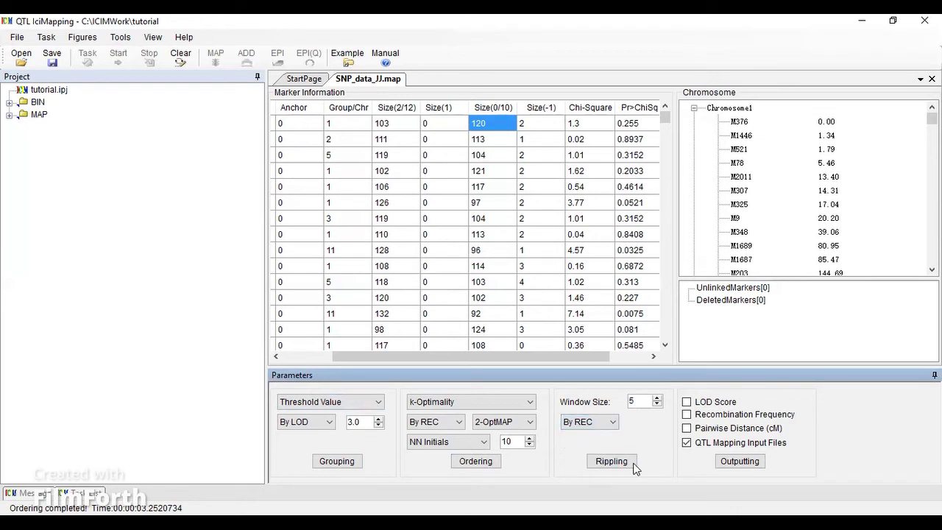
click(629, 462)
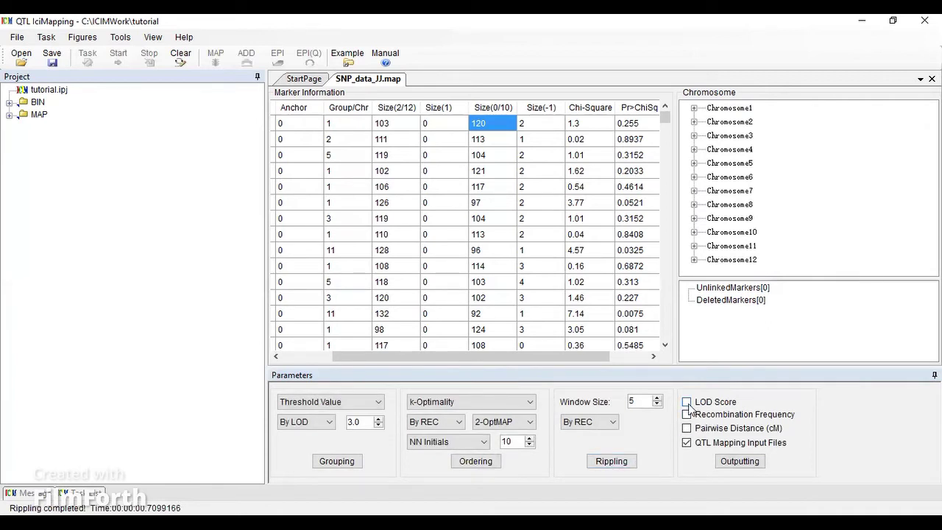
- Output the linkage map results with LOD Score, Recombination Frequency and Pairwise Distance (cM) included alongside the QTL Mapping Input Files
click(686, 402)
click(687, 414)
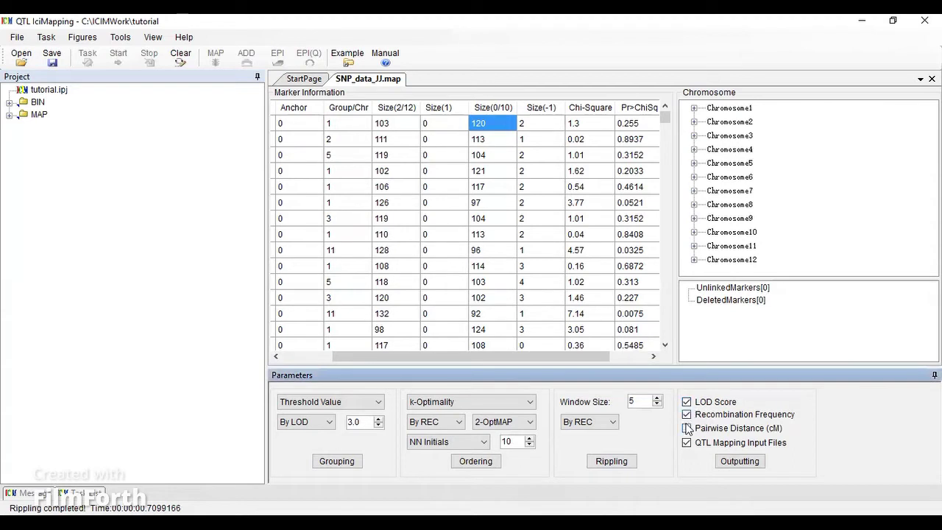
click(686, 428)
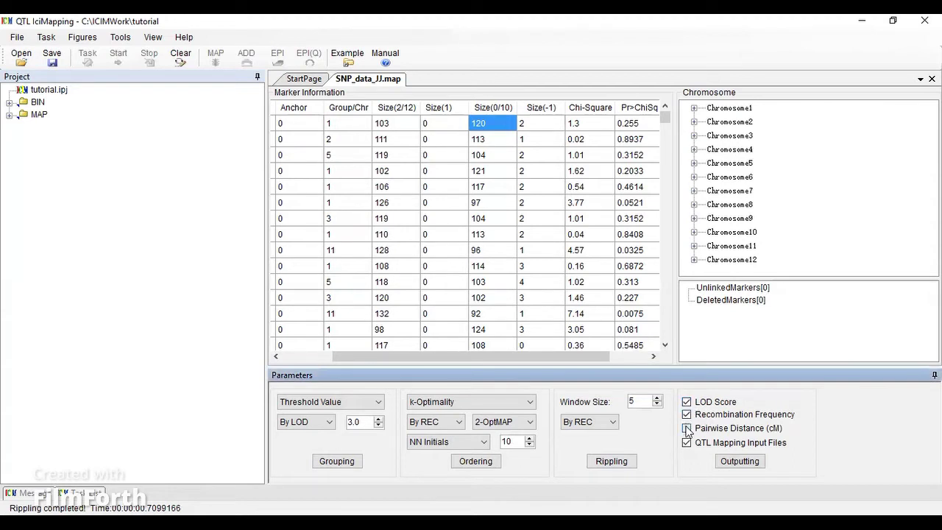
click(738, 461)
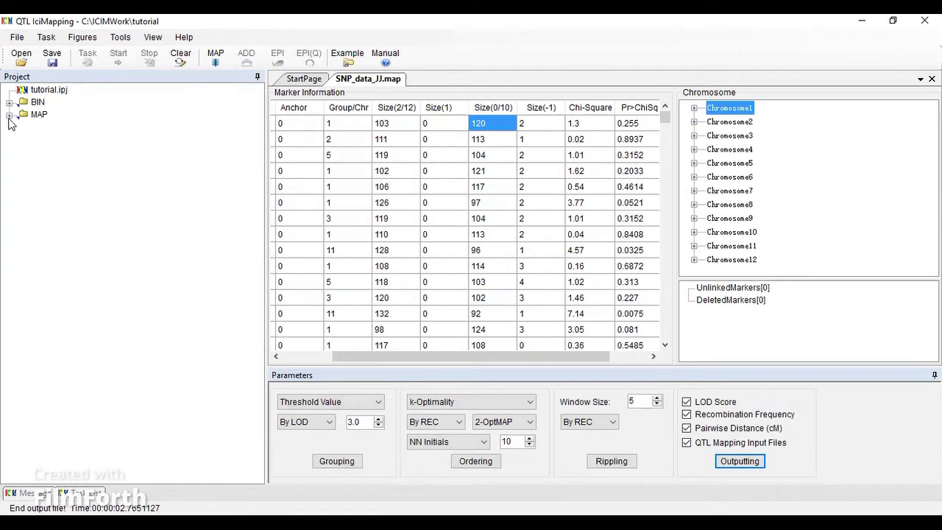
- Open the SNP_data_JJ.sum result of the MAP analysis and look through the Chromosome1 marker intervals and positions
click(9, 115)
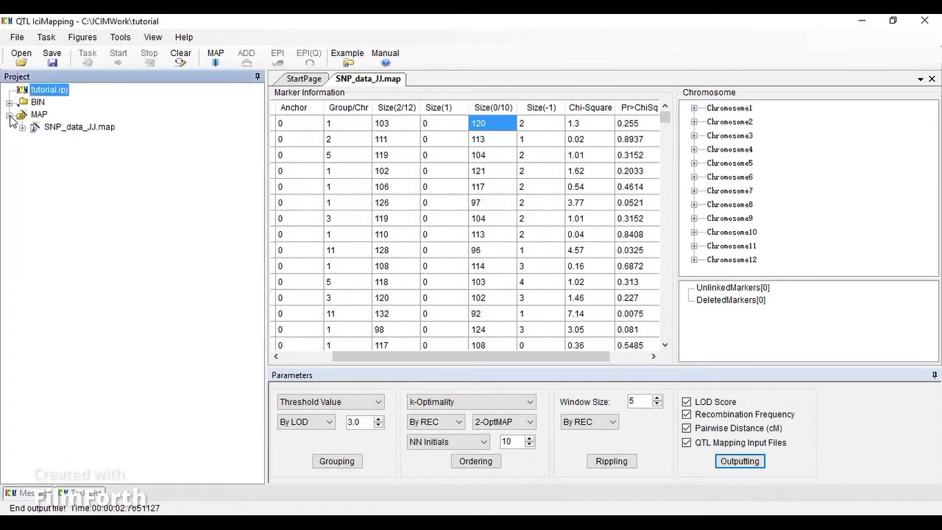
click(22, 127)
click(35, 140)
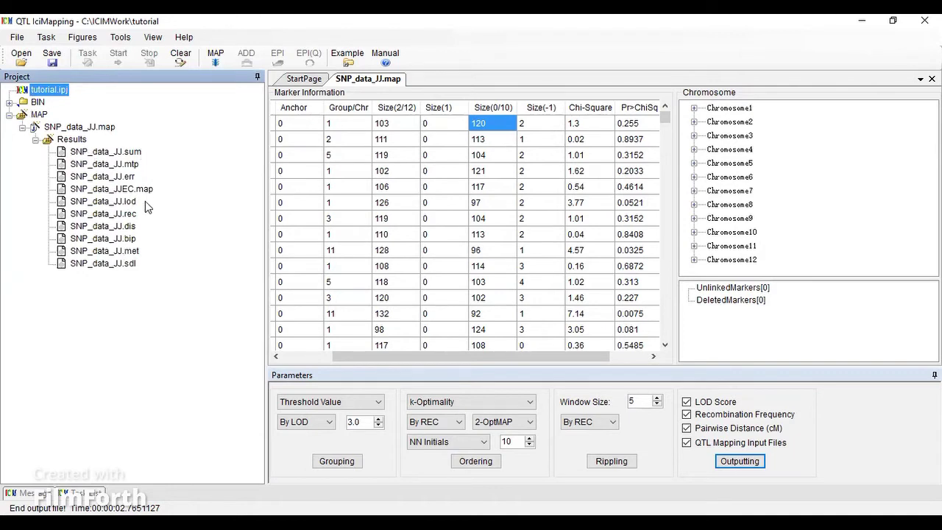
click(139, 154)
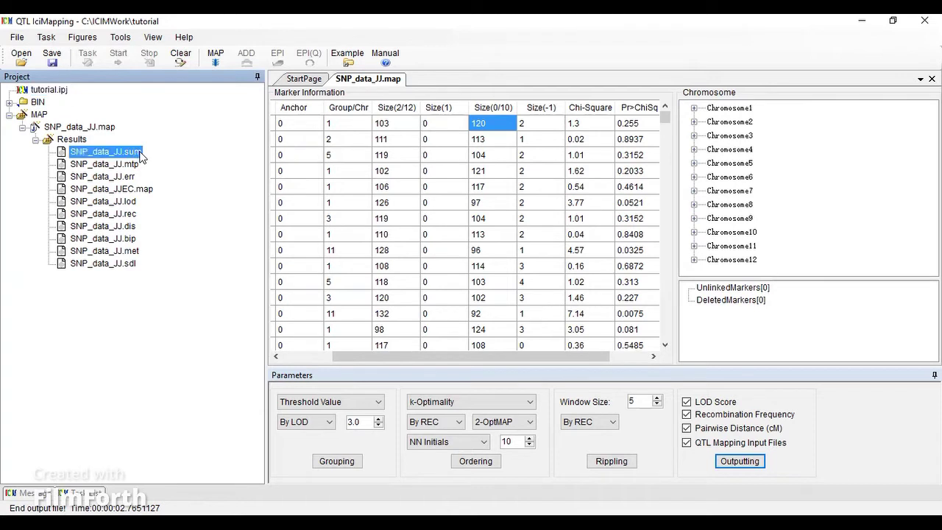
click(135, 240)
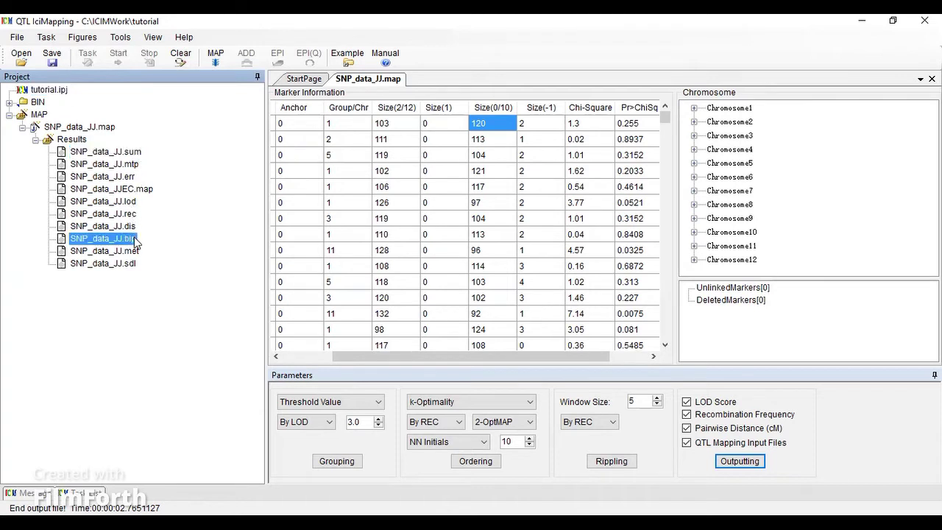
double_click(134, 154)
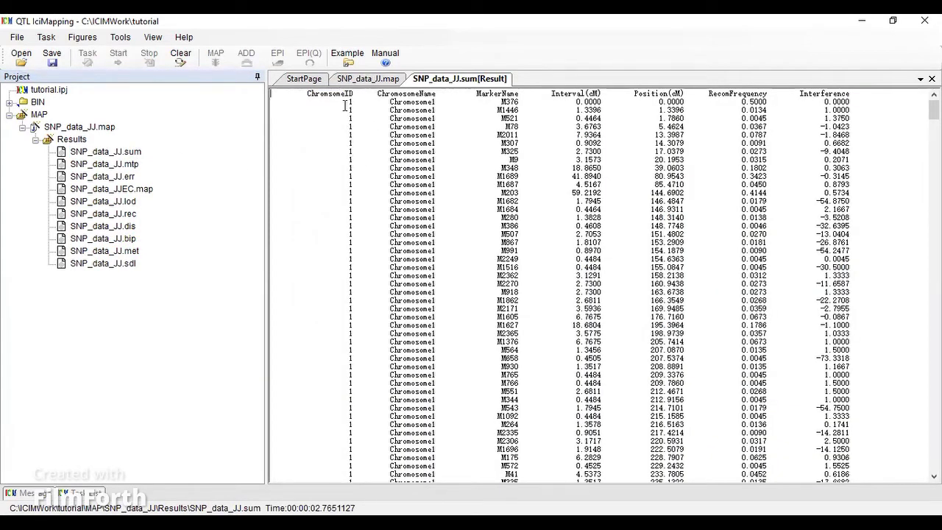
scroll(357, 203, down, 15)
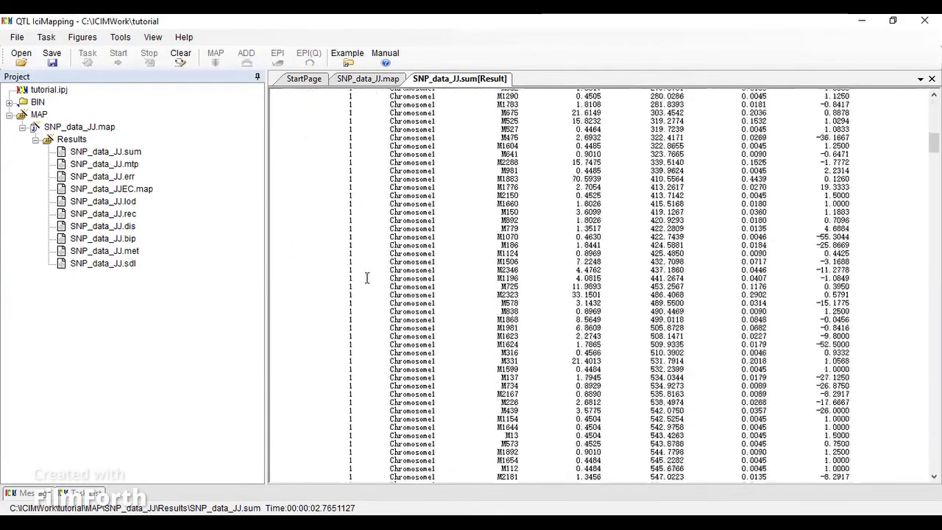
- Review the SNP_data_JJ.sum columns from the first Chromosome1 marker and open the SNP_data_JJ.bip result of the MAP analysis
scroll(379, 315, up, 20)
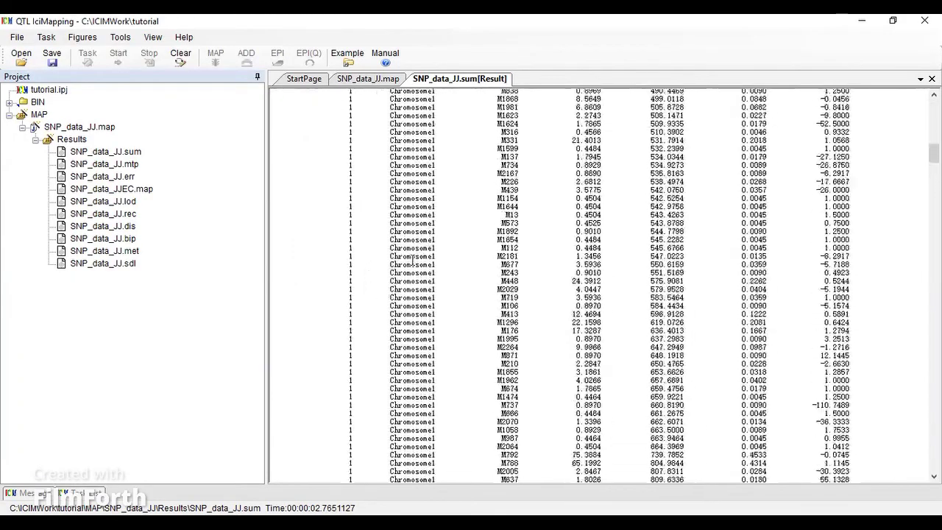
scroll(418, 169, up, 15)
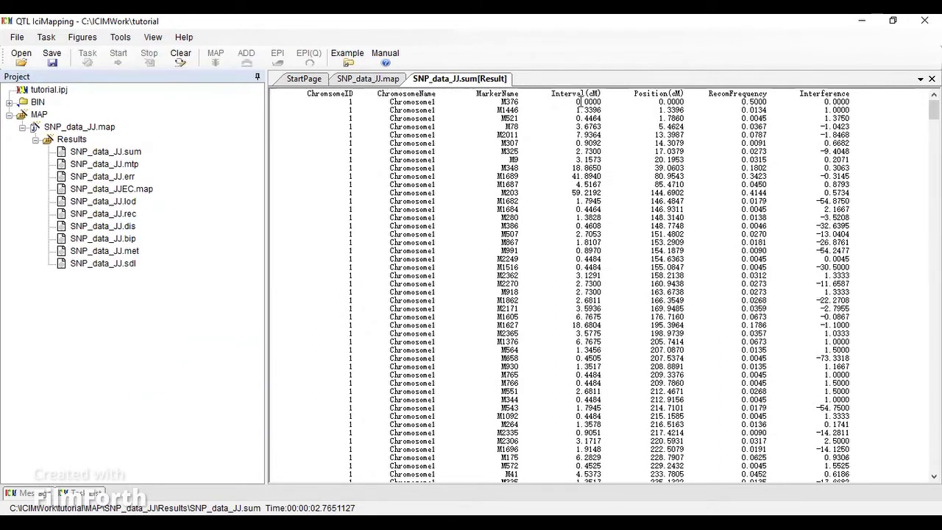
double_click(132, 238)
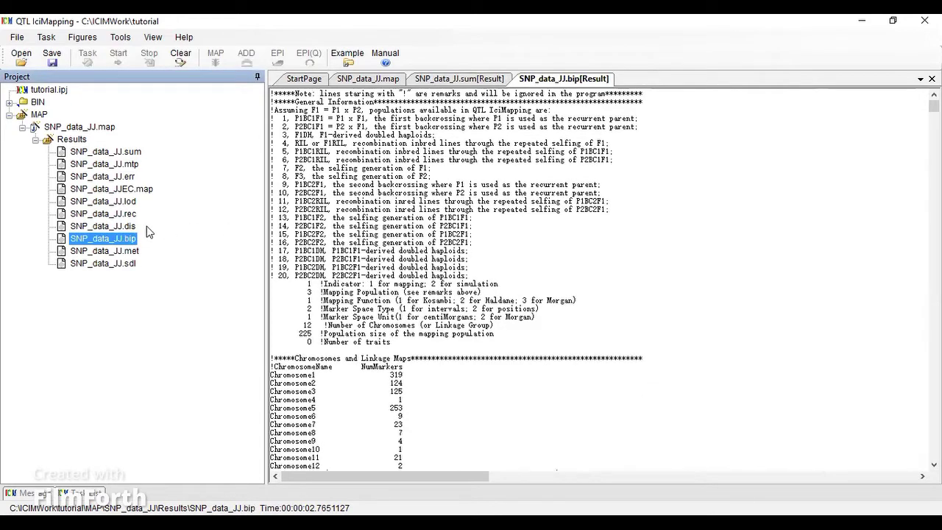
- Examine the General Information settings in SNP_data_JJ.bip, highlighting the Indicator, Mapping Population, Marker Space Type and Number of Chromosomes lines
click(325, 258)
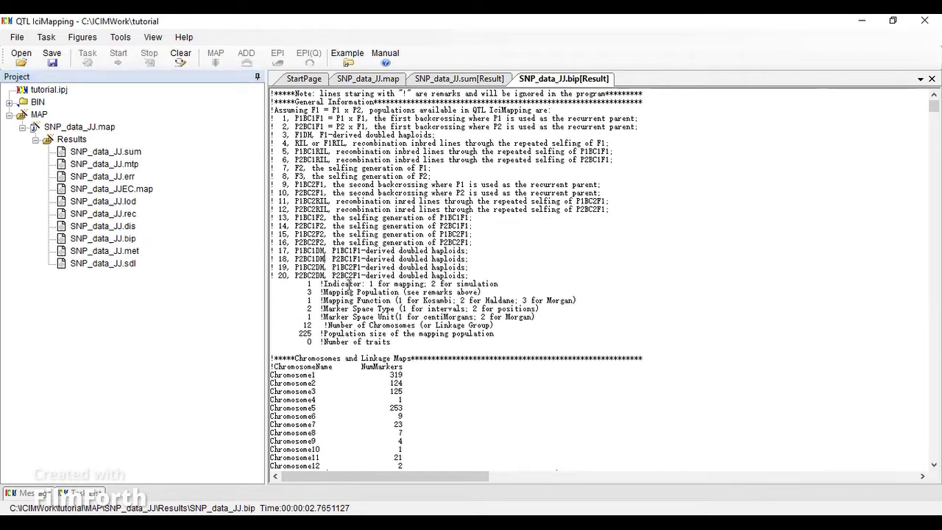
drag(509, 289, 323, 284)
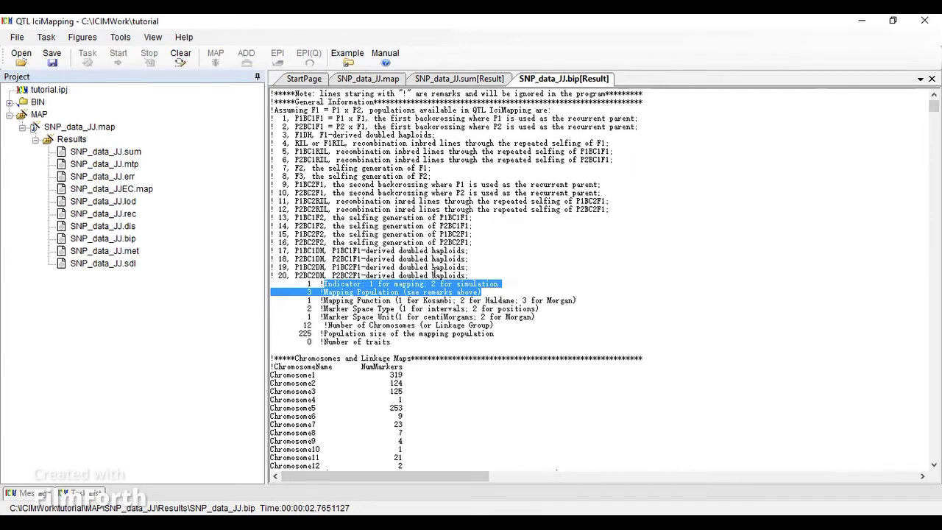
click(397, 323)
drag(310, 286, 498, 285)
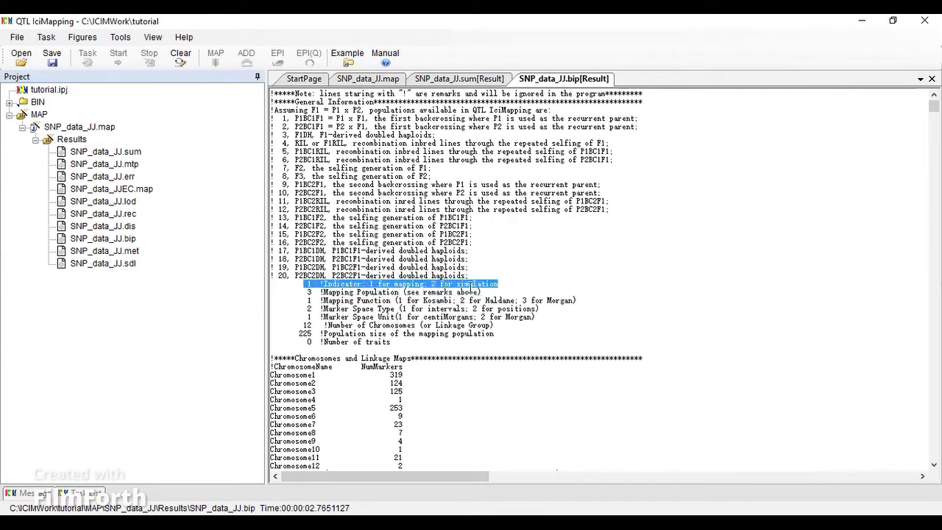
click(485, 292)
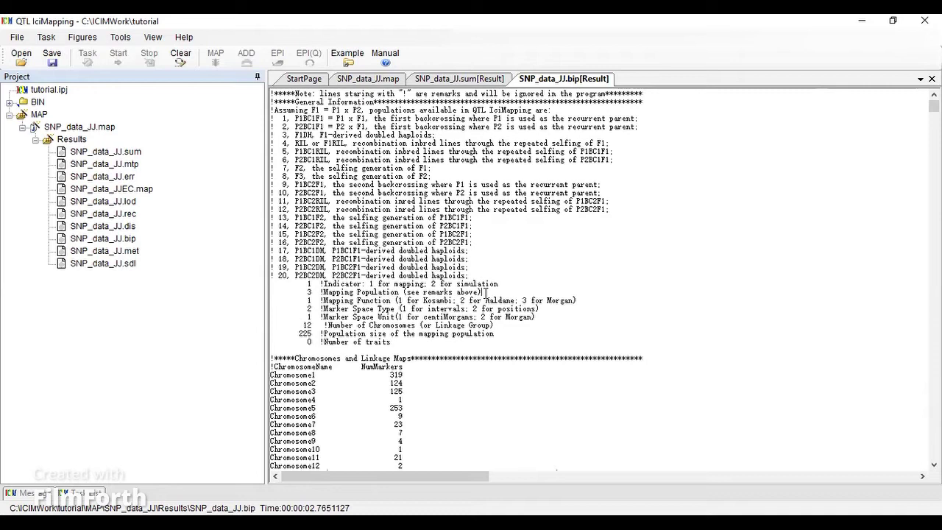
mouse_move(593, 309)
mouse_down()
mouse_move(593, 302)
mouse_move(334, 302)
mouse_move(357, 300)
mouse_move(377, 308)
mouse_move(326, 309)
mouse_up()
click(335, 302)
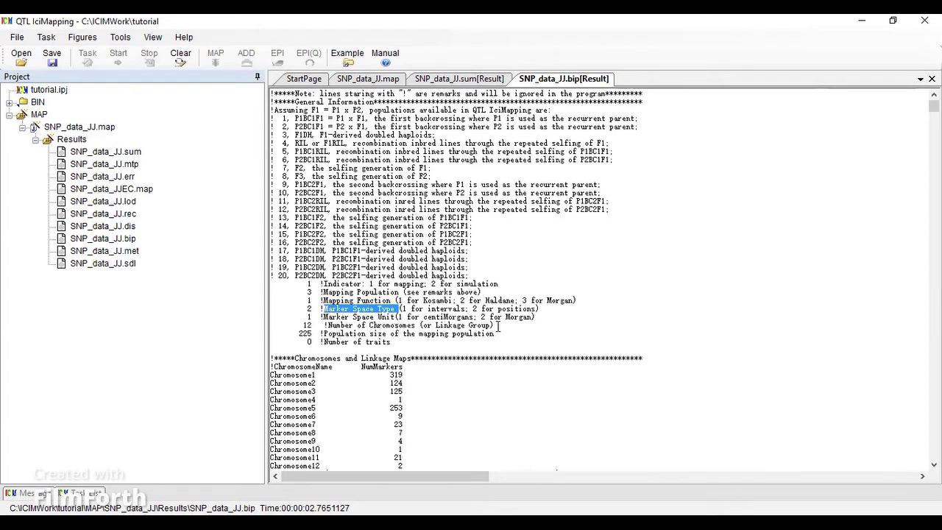
drag(495, 326, 312, 326)
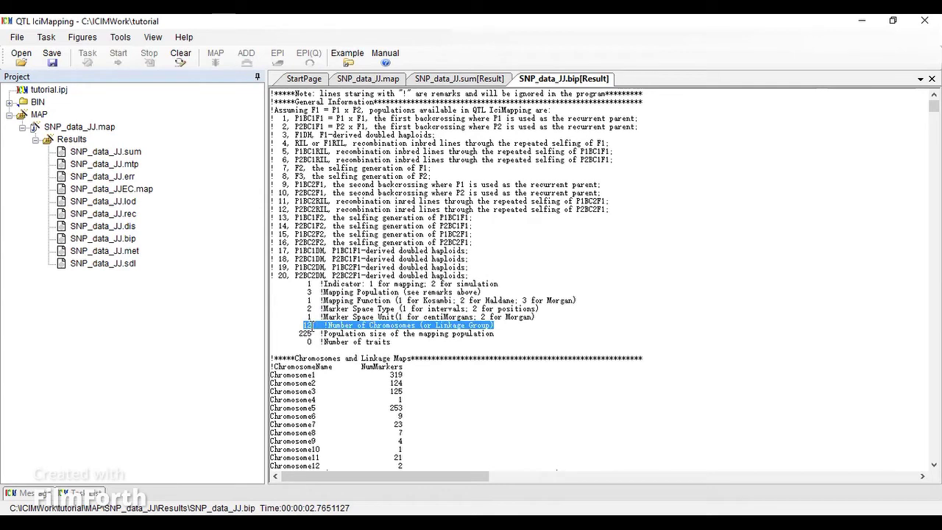